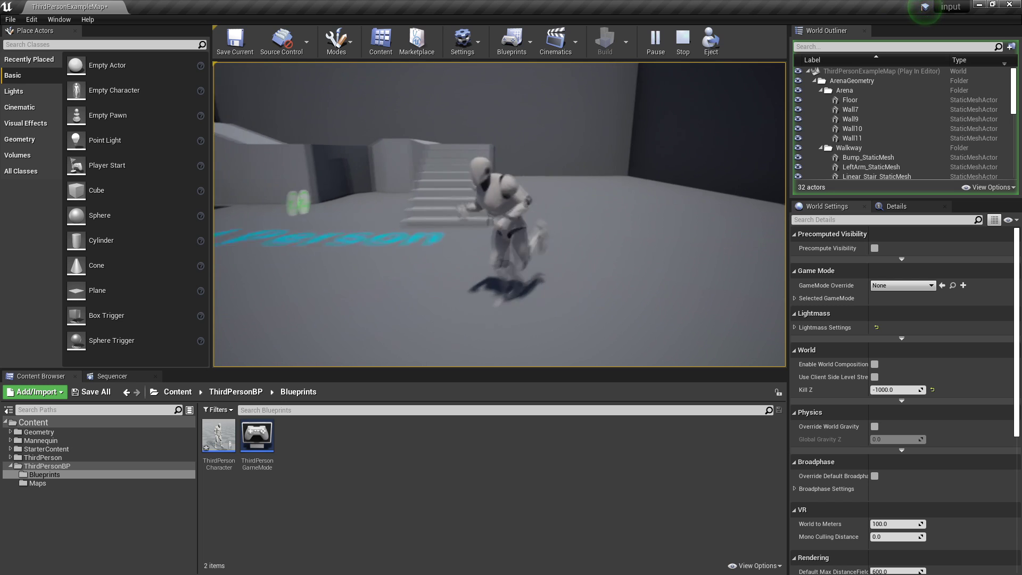
Step: Run the third-person character around the arena in several directions, make it jump, and end the play session
{"action": "key", "text": "w"}
{"action": "key", "text": "d"}
{"action": "key", "text": "s"}
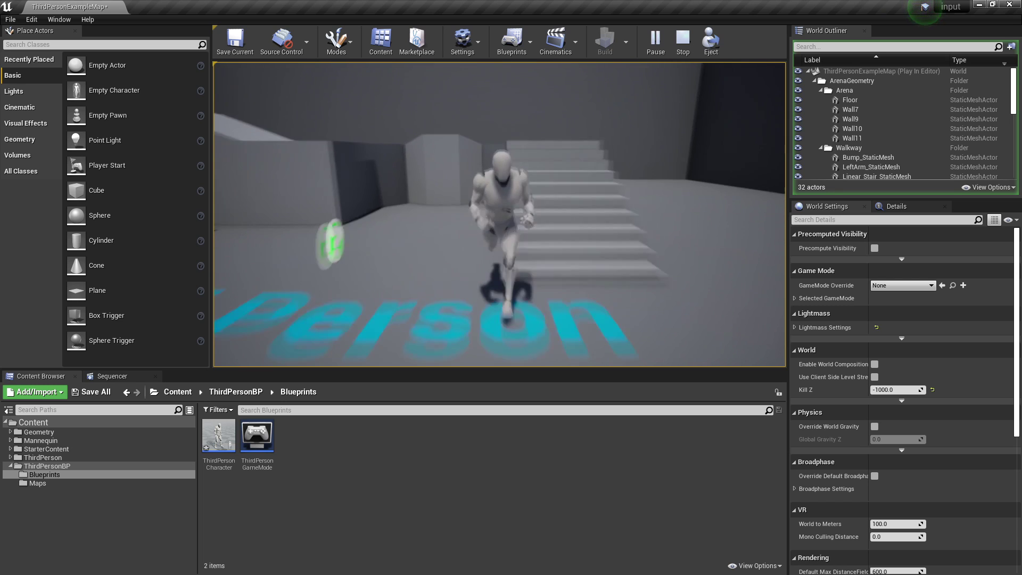
{"action": "key", "text": "a"}
{"action": "key", "text": "space"}
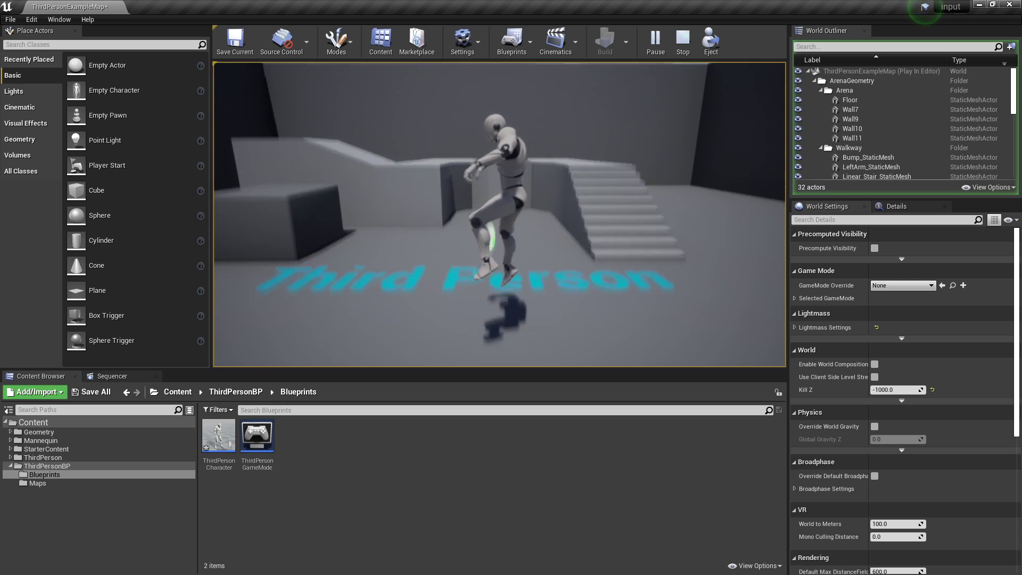
{"action": "key", "text": "a"}
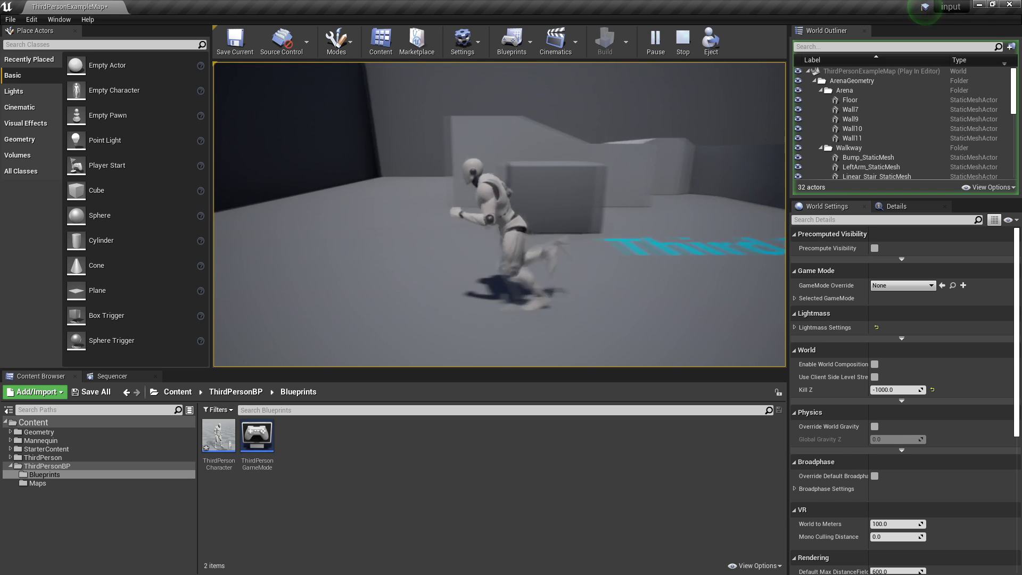
{"action": "key", "text": "w"}
{"action": "key", "text": "a"}
{"action": "key", "text": "s"}
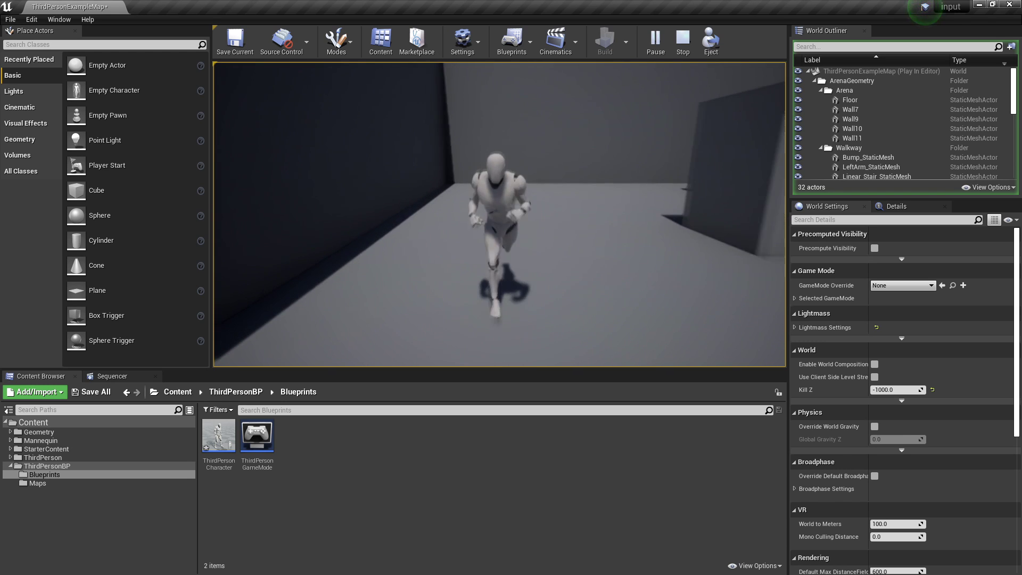
{"action": "key", "text": "d"}
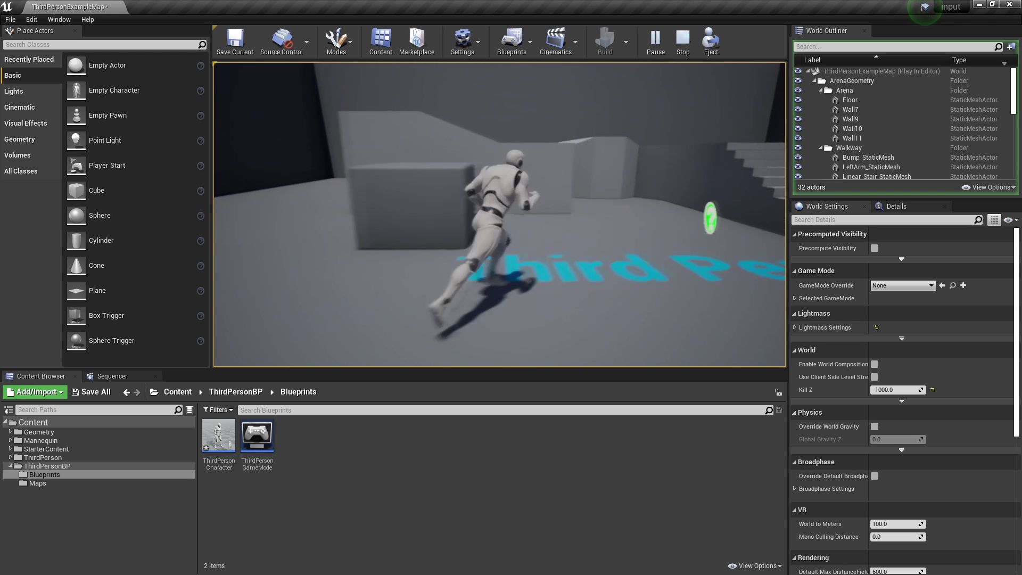
{"action": "key", "text": "w"}
{"action": "key", "text": "d"}
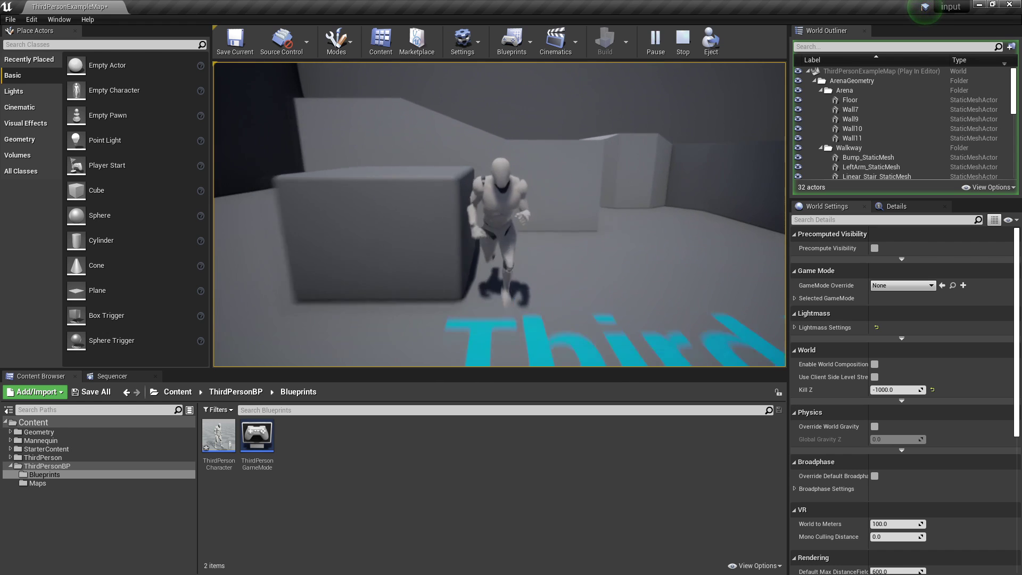
{"action": "key", "text": "Escape"}
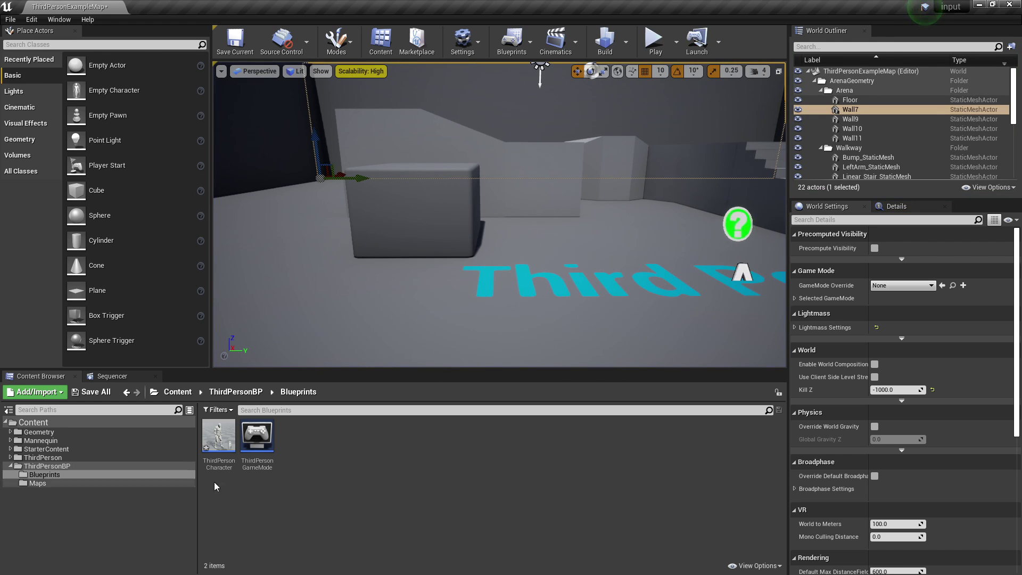
Step: Open the ThirdPersonCharacter blueprint and examine its InputAction Jump event and the MoveForward and MoveRight axis events, returning to the level editor
{"action": "double_click", "coordinate": [227, 431]}
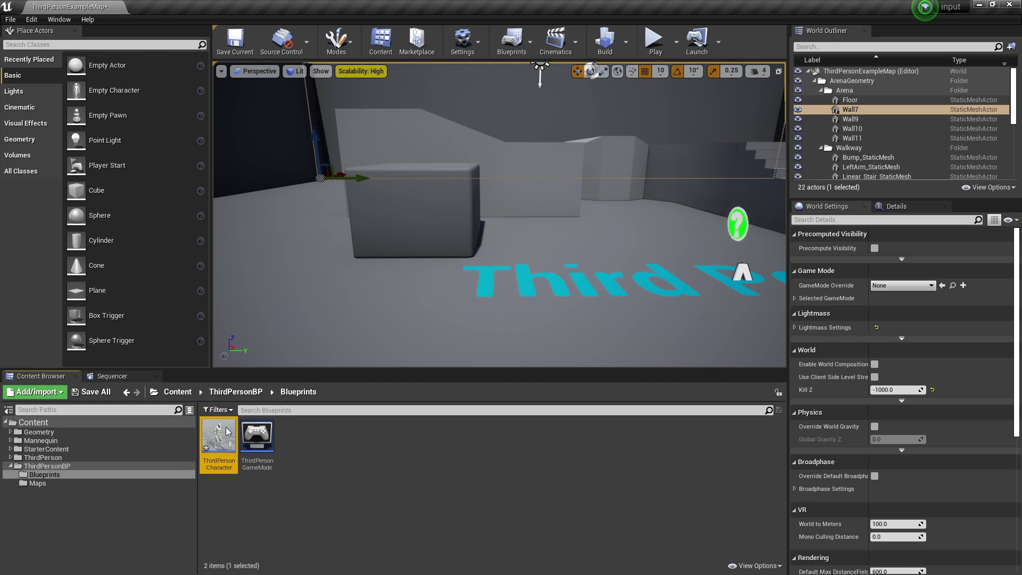
{"action": "scroll", "coordinate": [372, 288], "scroll_direction": "up", "scroll_amount": 10}
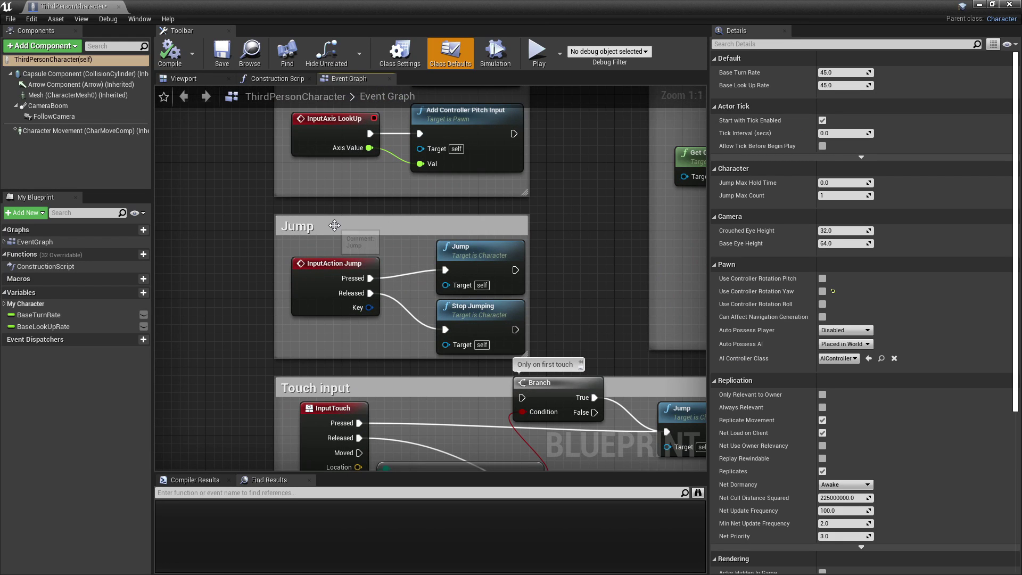
{"action": "left_click", "coordinate": [347, 278]}
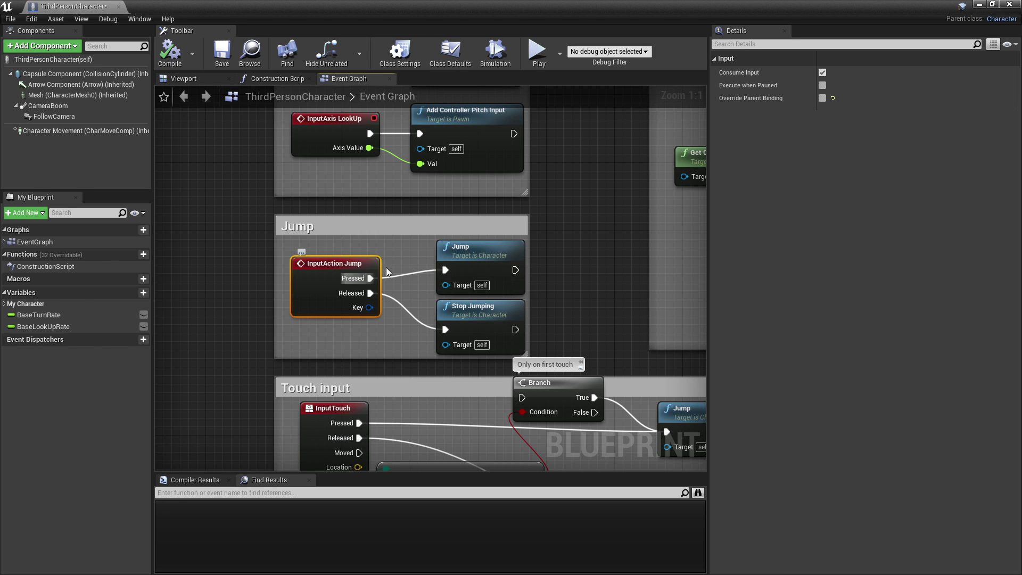
{"action": "scroll", "coordinate": [502, 291], "scroll_direction": "down", "scroll_amount": 7}
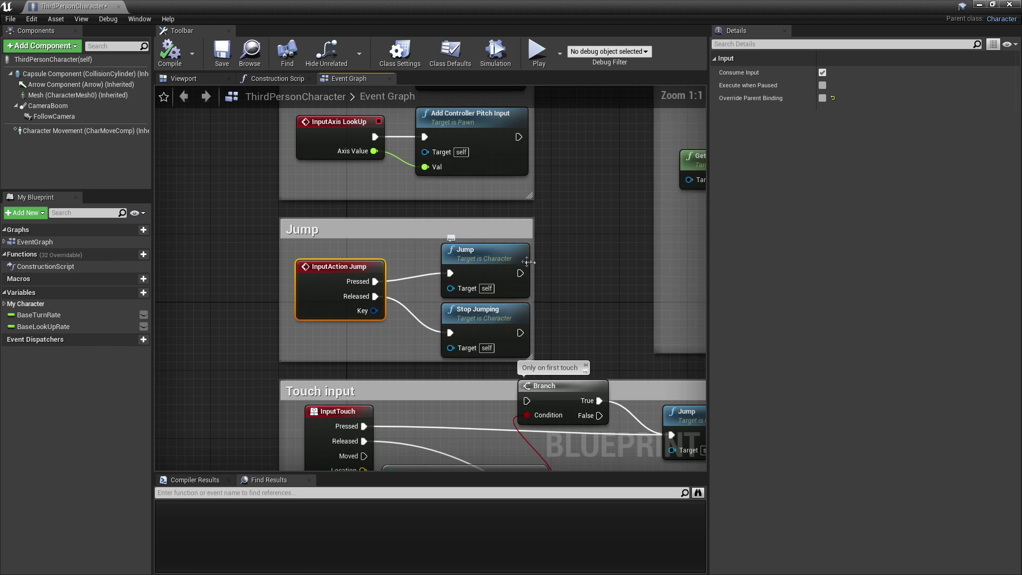
{"action": "scroll", "coordinate": [539, 258], "scroll_direction": "up", "scroll_amount": 5}
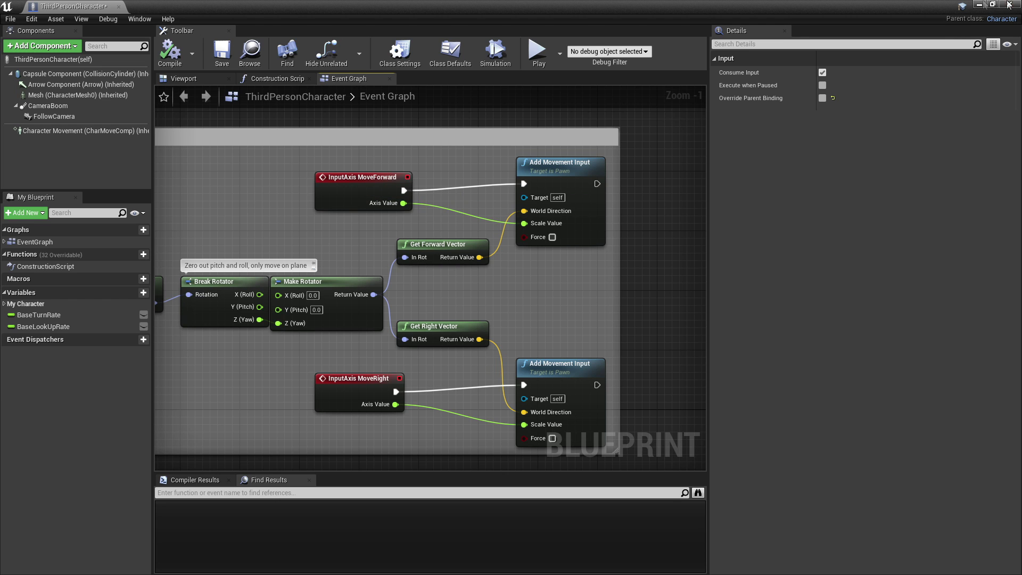
{"action": "left_click", "coordinate": [981, 4]}
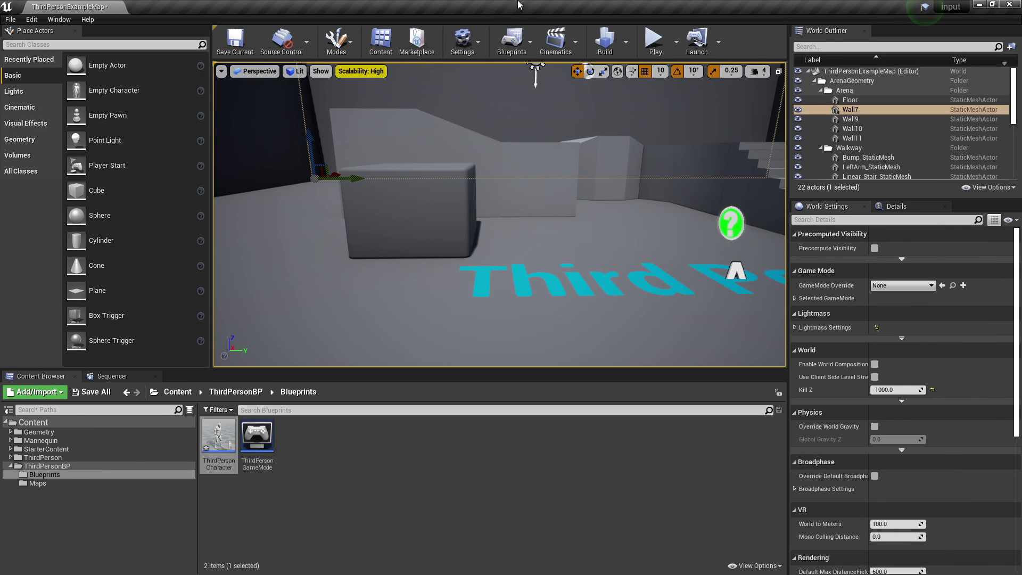
Step: Open the engine's Input page in Project Settings and expand the Jump action mapping's key list
{"action": "left_click", "coordinate": [472, 43]}
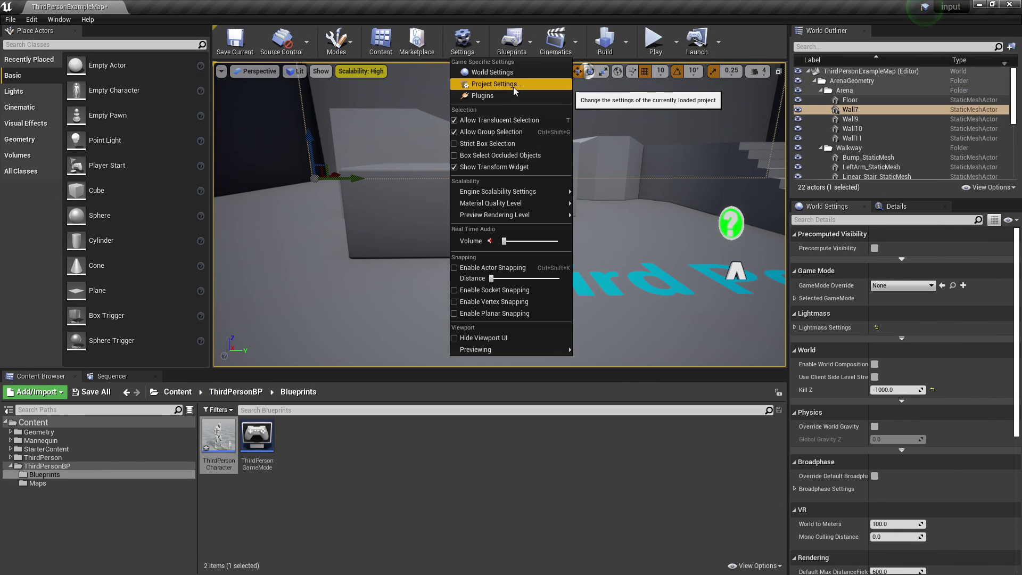
{"action": "left_click", "coordinate": [506, 85]}
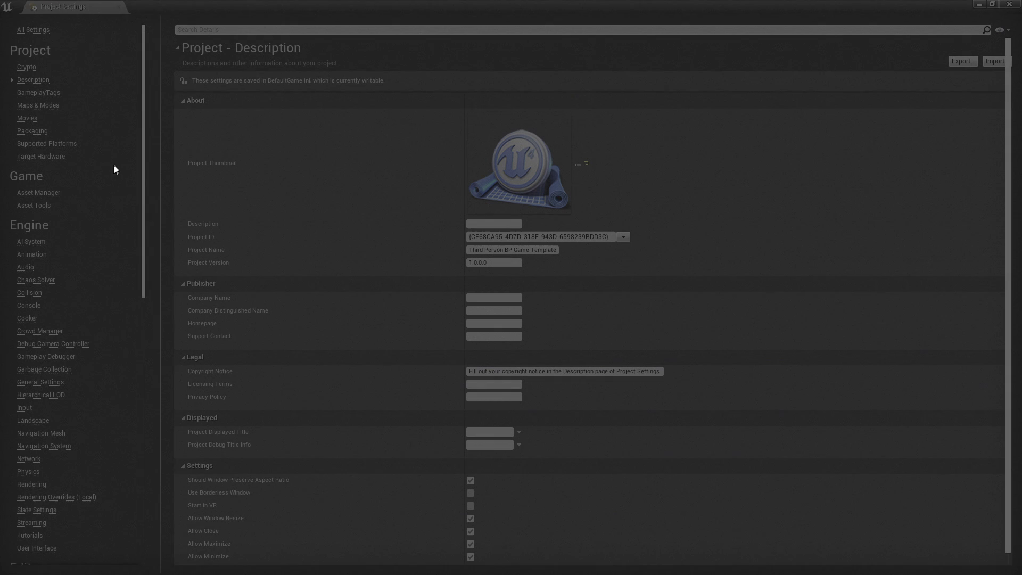
{"action": "scroll", "coordinate": [80, 181], "scroll_direction": "down", "scroll_amount": 5}
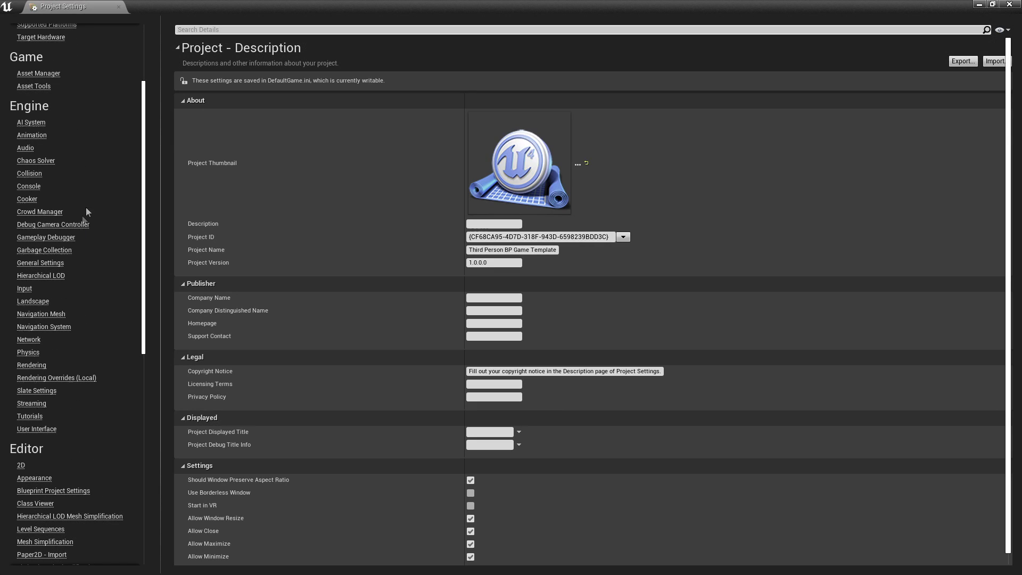
{"action": "left_click", "coordinate": [24, 289]}
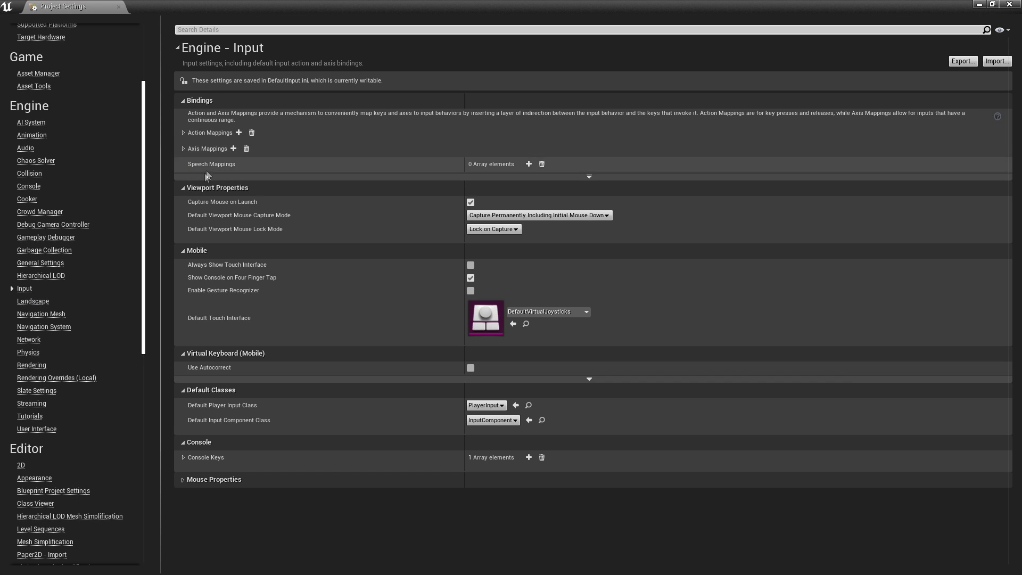
{"action": "left_click", "coordinate": [183, 133]}
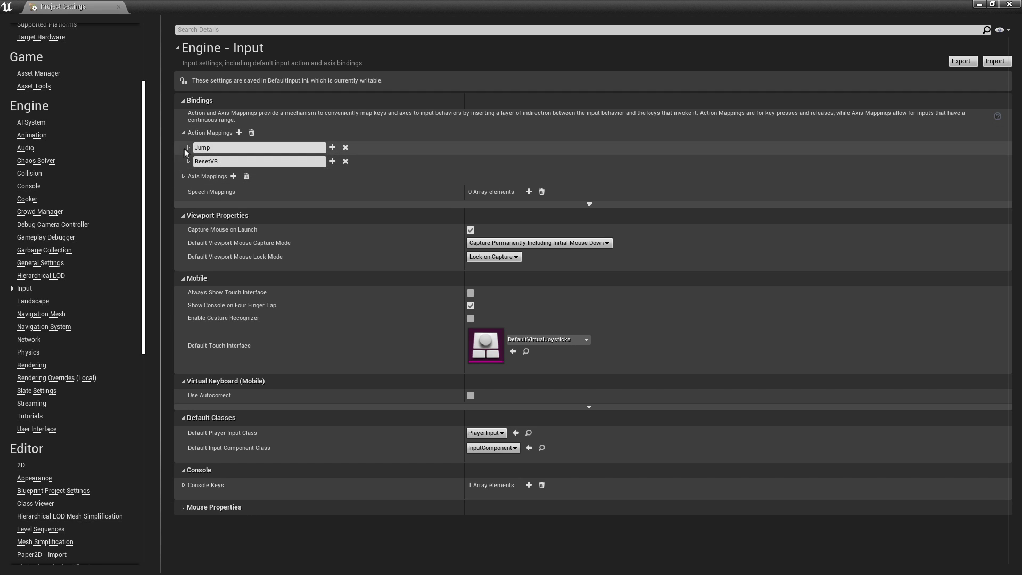
{"action": "left_click", "coordinate": [189, 148]}
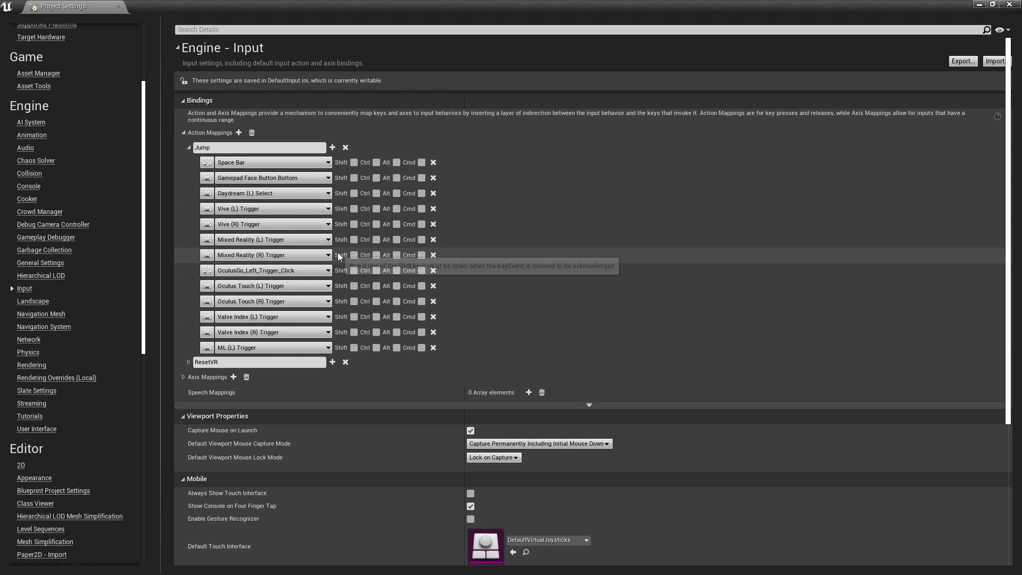
Step: Add the keyboard 1 key as another binding for the Jump action mapping and return to the level editor
{"action": "left_click", "coordinate": [333, 148]}
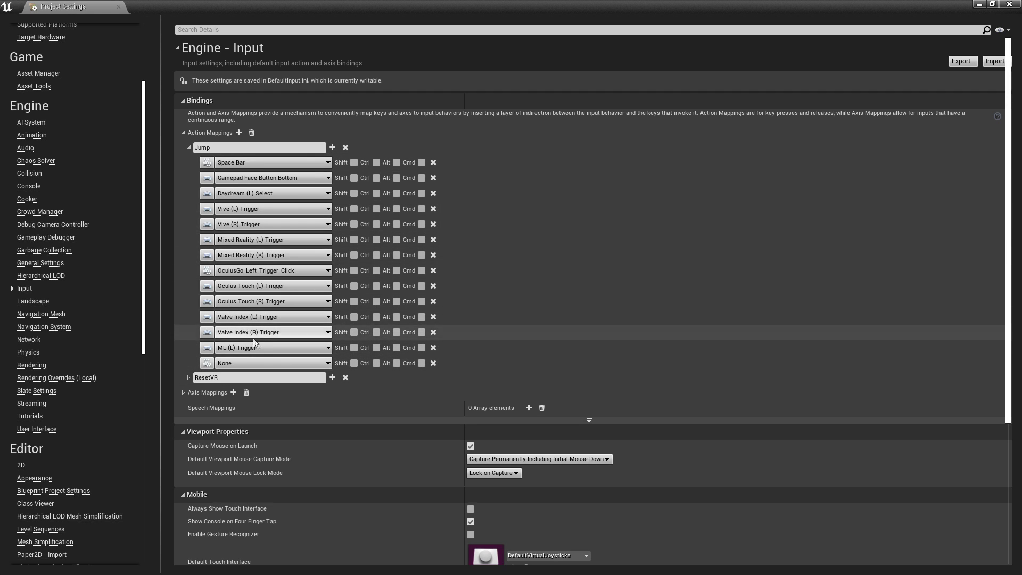
{"action": "left_click", "coordinate": [256, 361]}
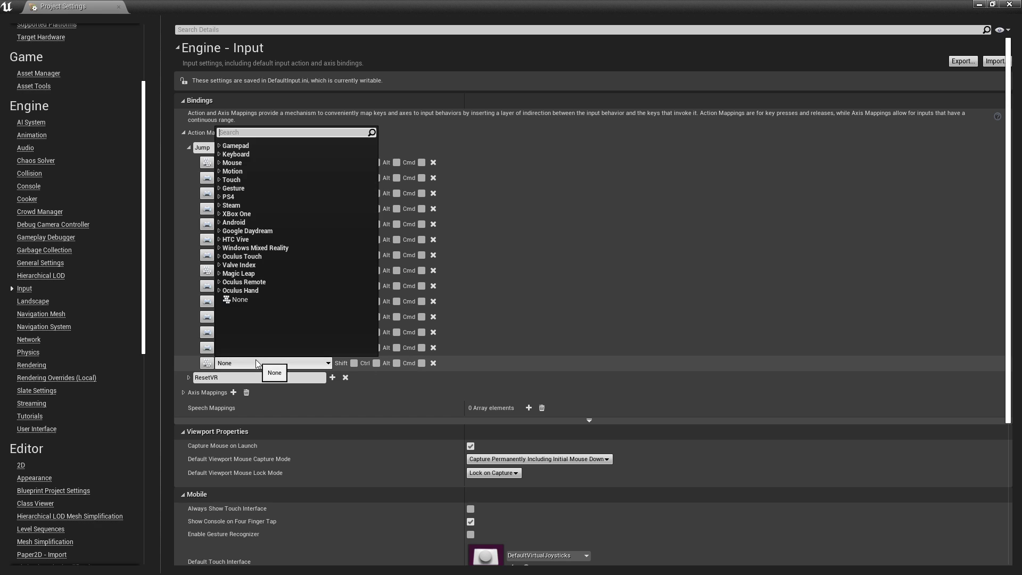
{"action": "left_click", "coordinate": [270, 147]}
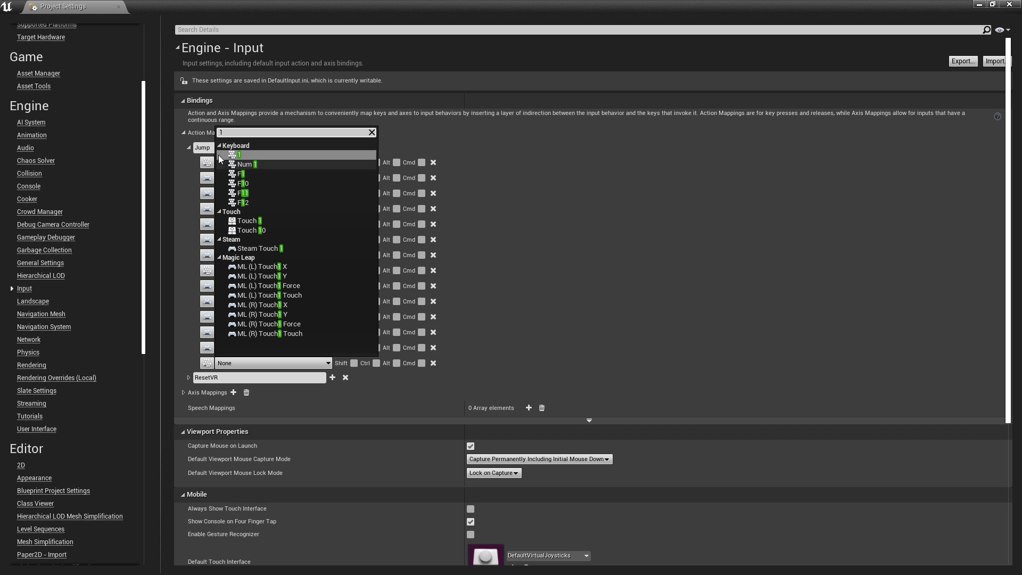
{"action": "left_click", "coordinate": [243, 160]}
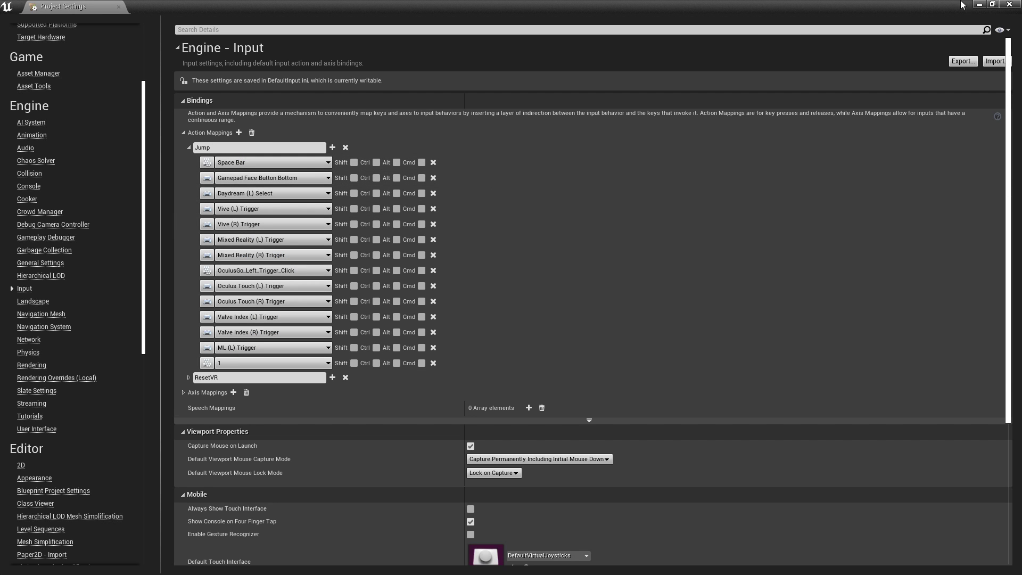
{"action": "left_click", "coordinate": [978, 4]}
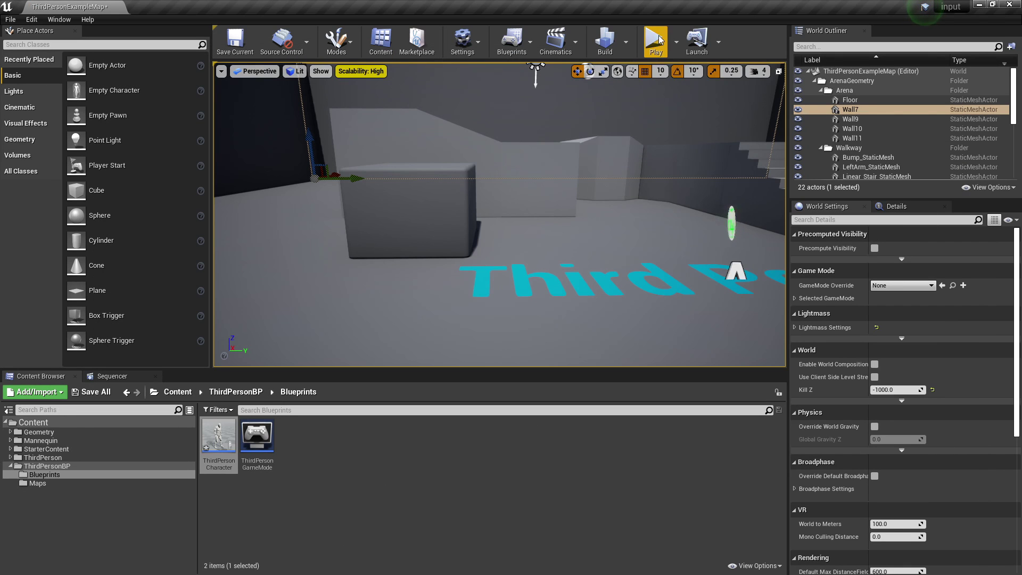
Step: Play the level briefly to try the character with the new Jump binding, and end the play session
{"action": "key", "text": "alt+p"}
{"action": "key", "text": "w"}
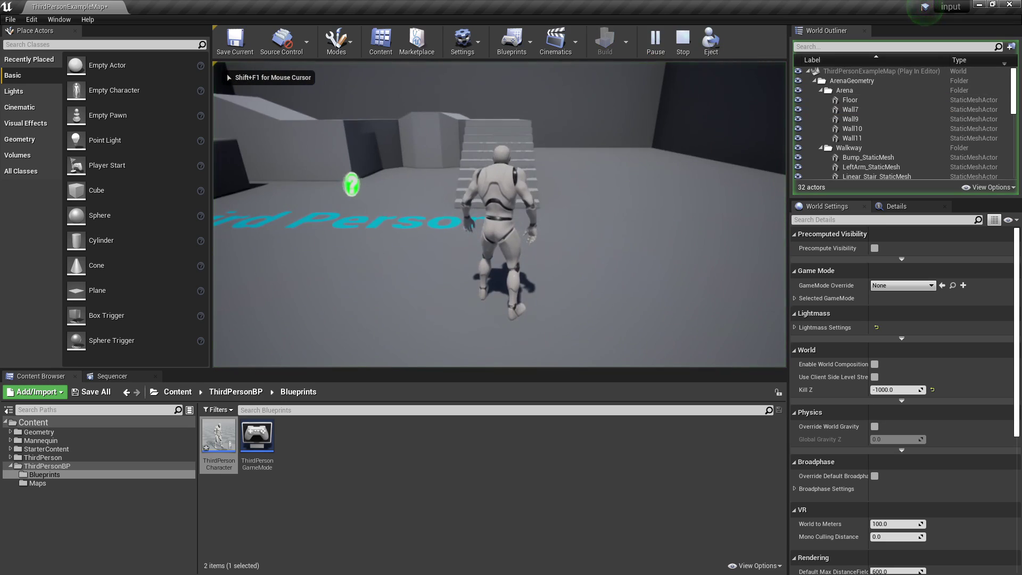
{"action": "key", "text": "shift+F1"}
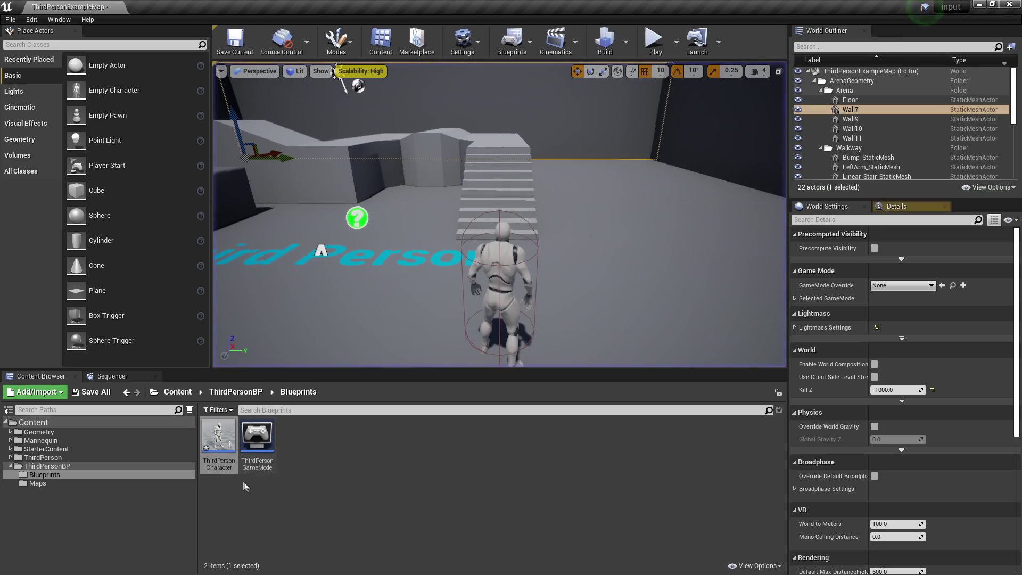
Step: Reopen the ThirdPersonCharacter blueprint and examine the InputAxis MoveForward and MoveRight nodes in its event graph
{"action": "double_click", "coordinate": [218, 444]}
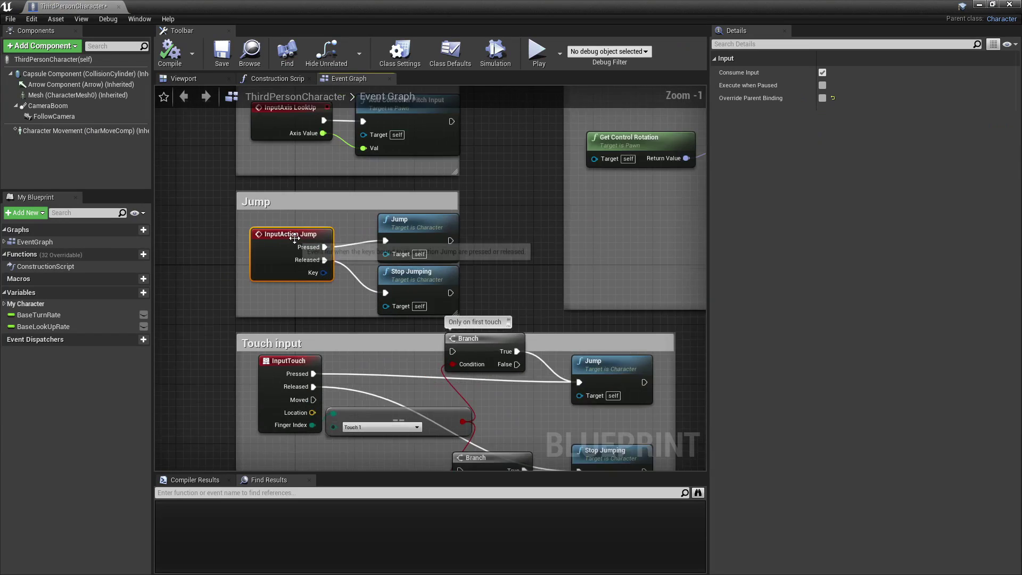
{"action": "scroll", "coordinate": [295, 238], "scroll_direction": "up", "scroll_amount": 1}
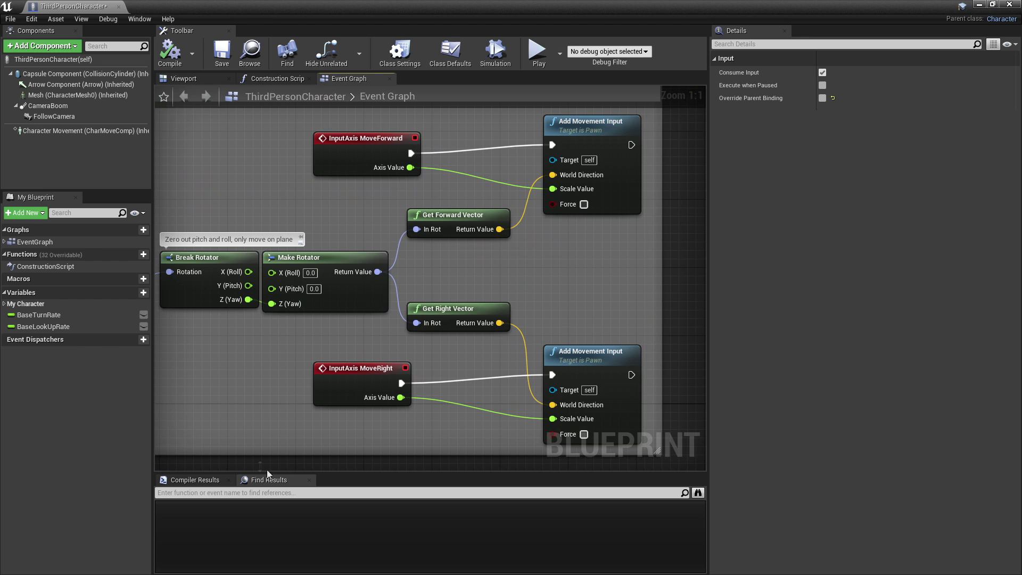
{"action": "left_click", "coordinate": [982, 6]}
Step: Return to the Input page of Project Settings and expand the MoveForward axis mapping's key list
{"action": "left_click", "coordinate": [462, 41]}
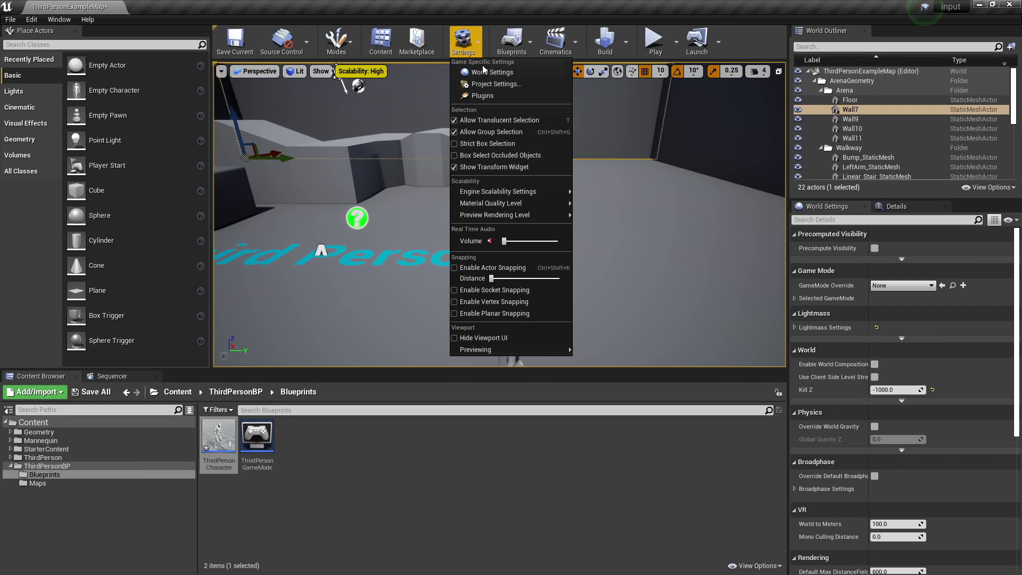
{"action": "left_click", "coordinate": [490, 78]}
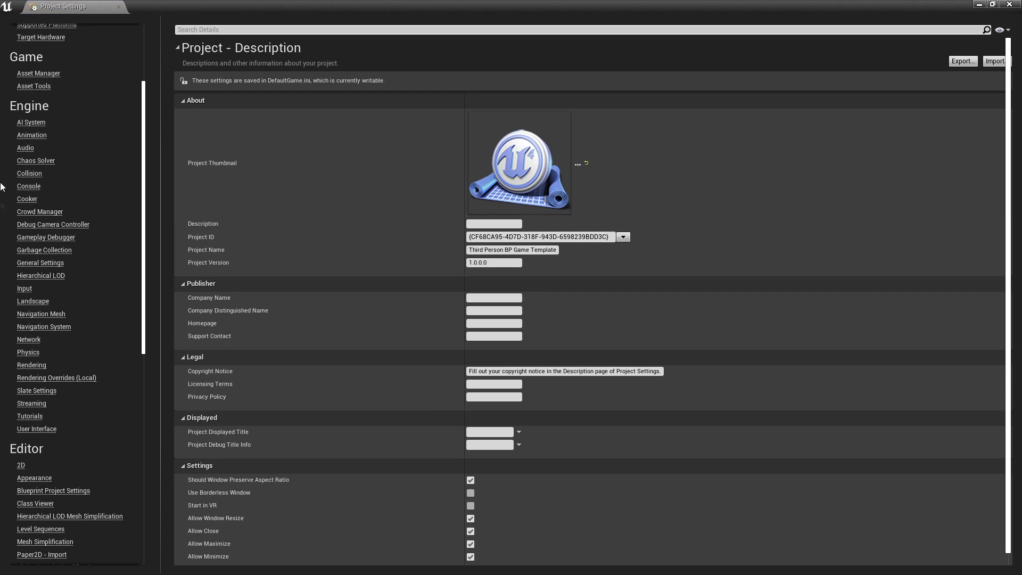
{"action": "left_click", "coordinate": [24, 289]}
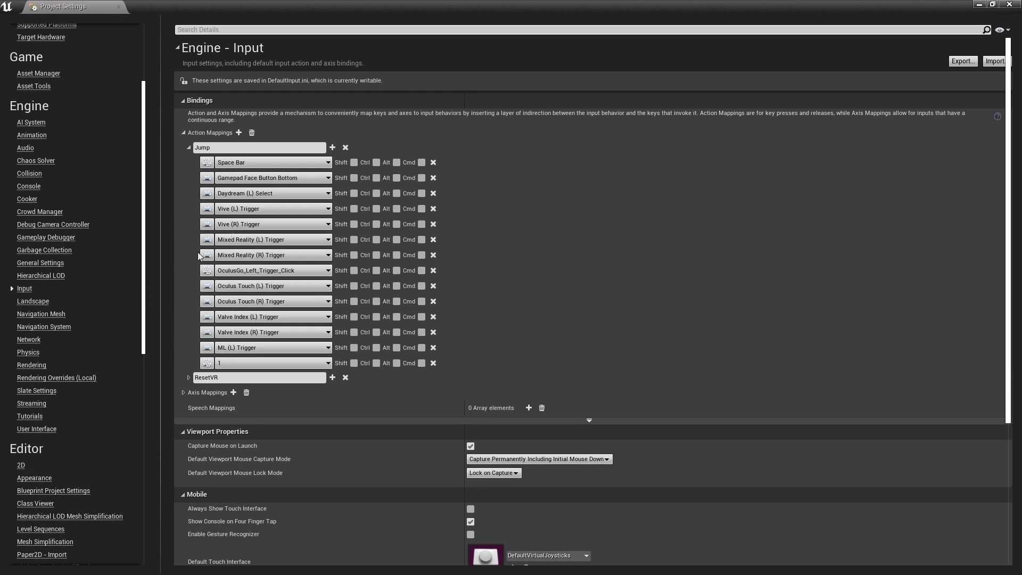
{"action": "left_click", "coordinate": [182, 393]}
{"action": "scroll", "coordinate": [213, 340], "scroll_direction": "down", "scroll_amount": 2}
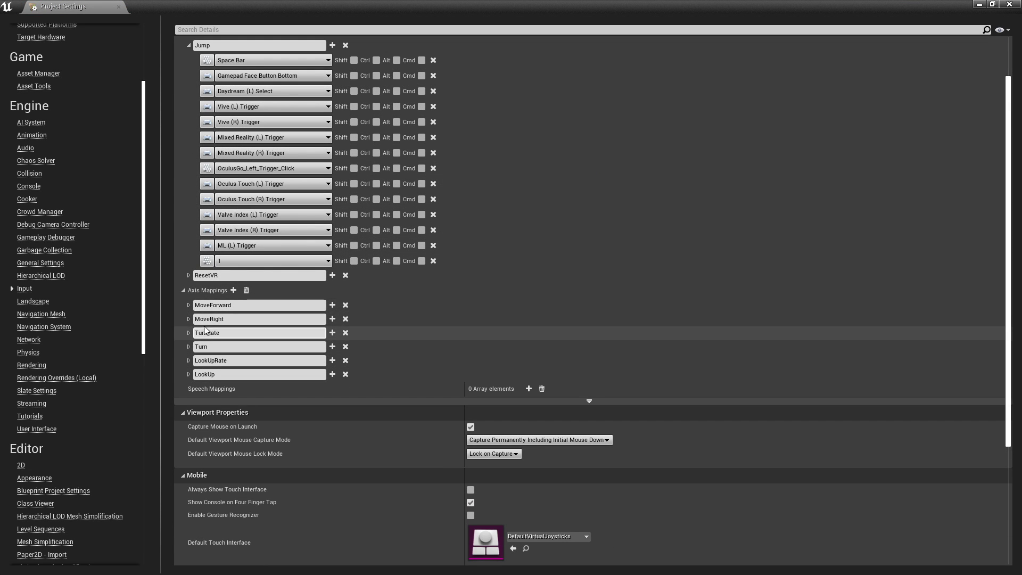
{"action": "left_click", "coordinate": [189, 305]}
{"action": "scroll", "coordinate": [439, 215], "scroll_direction": "down", "scroll_amount": 3}
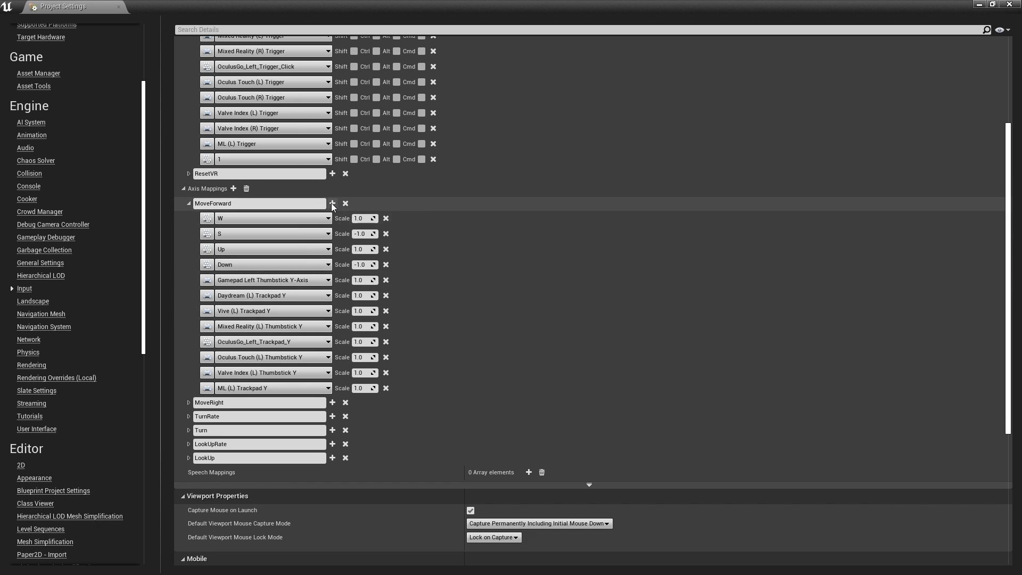
Step: Add the keyboard Q key as another binding for the MoveForward axis mapping, with a scale of 1.0
{"action": "left_click", "coordinate": [332, 203]}
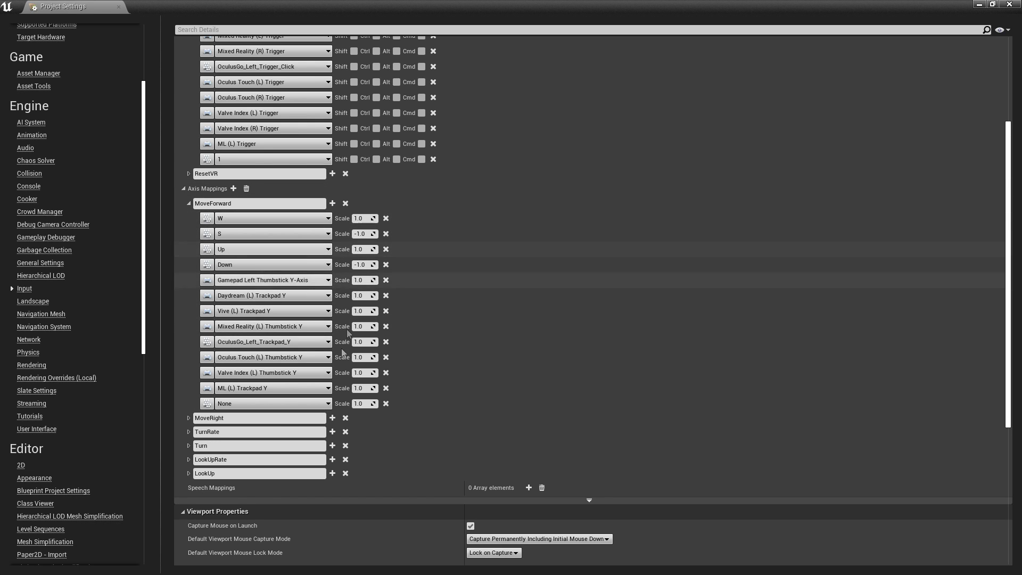
{"action": "left_click", "coordinate": [278, 404]}
{"action": "type", "text": "q"}
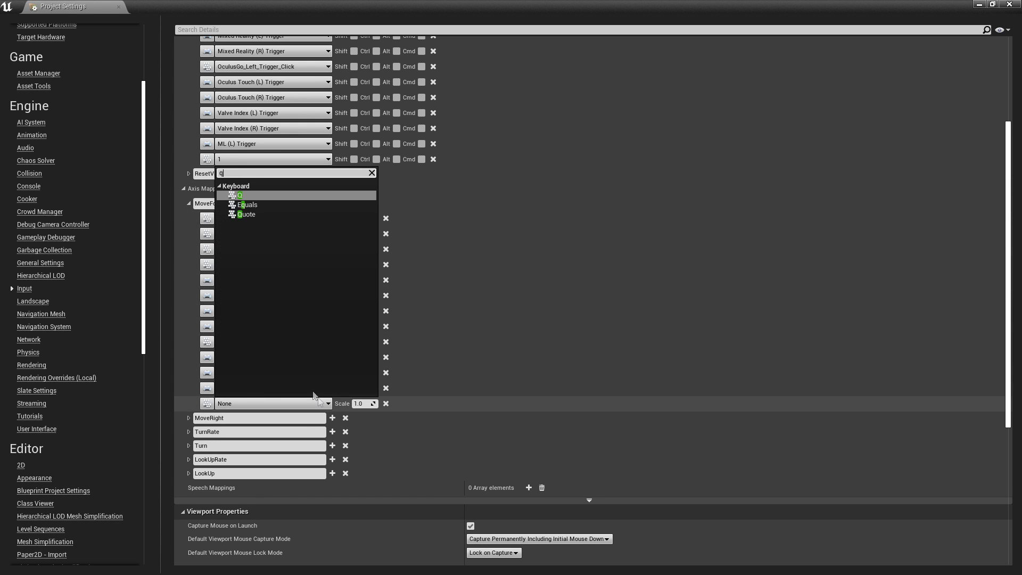
{"action": "left_click", "coordinate": [249, 196]}
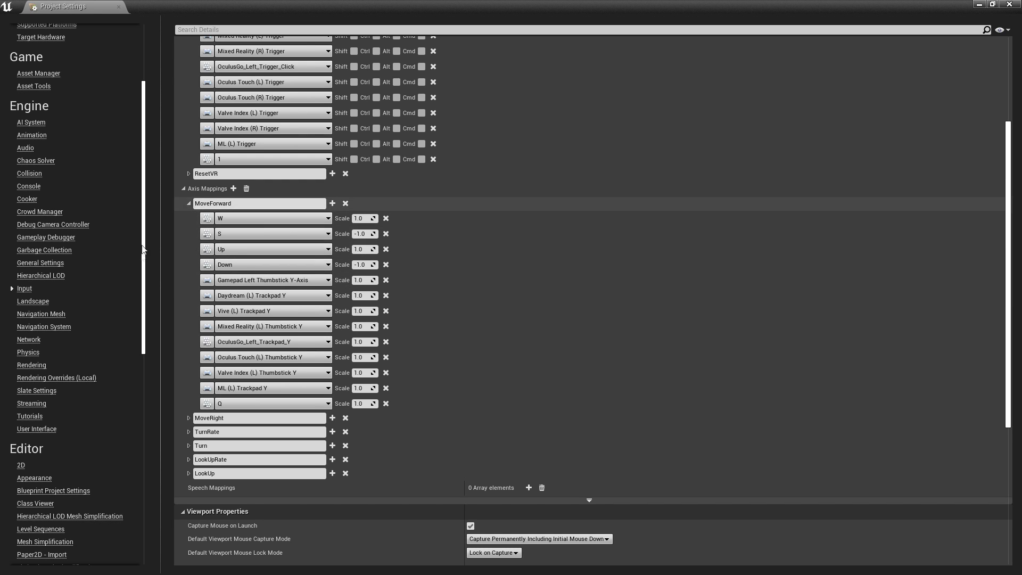
Step: Add the keyboard Z key to the MoveForward axis mapping with a scale of -1.0, and close Project Settings
{"action": "left_click", "coordinate": [332, 204]}
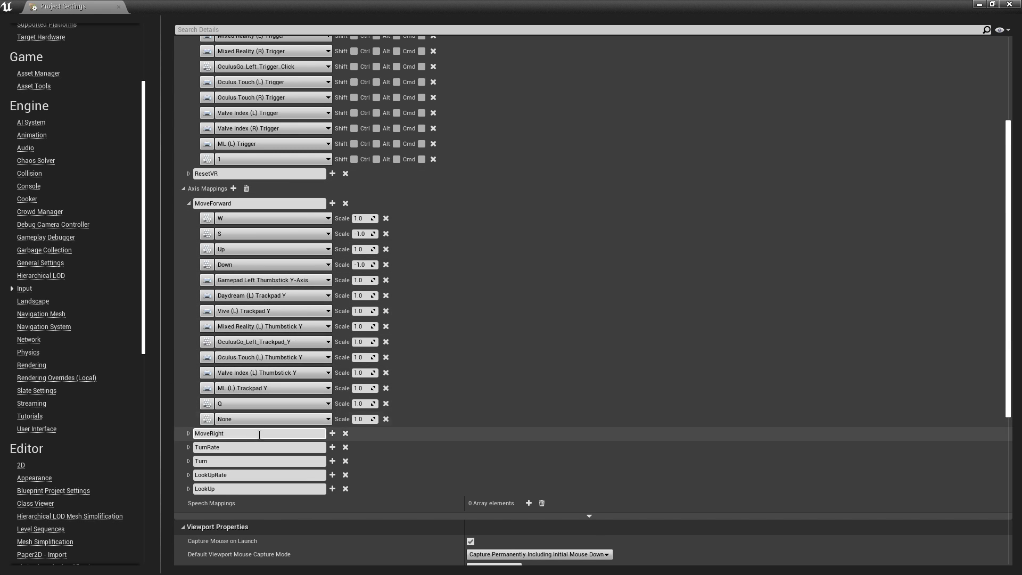
{"action": "left_click", "coordinate": [247, 420]}
{"action": "type", "text": "z"}
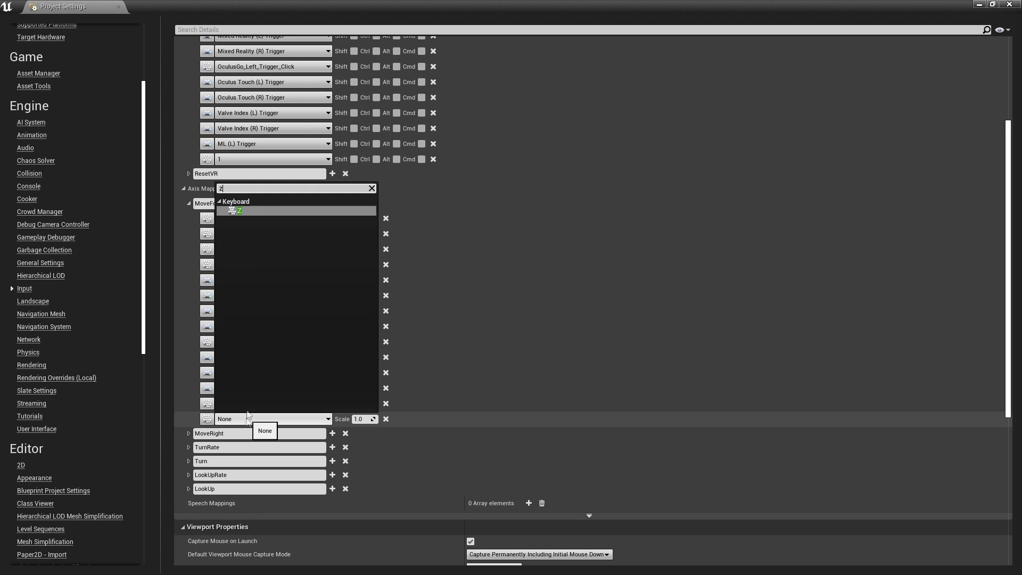
{"action": "left_click", "coordinate": [269, 213]}
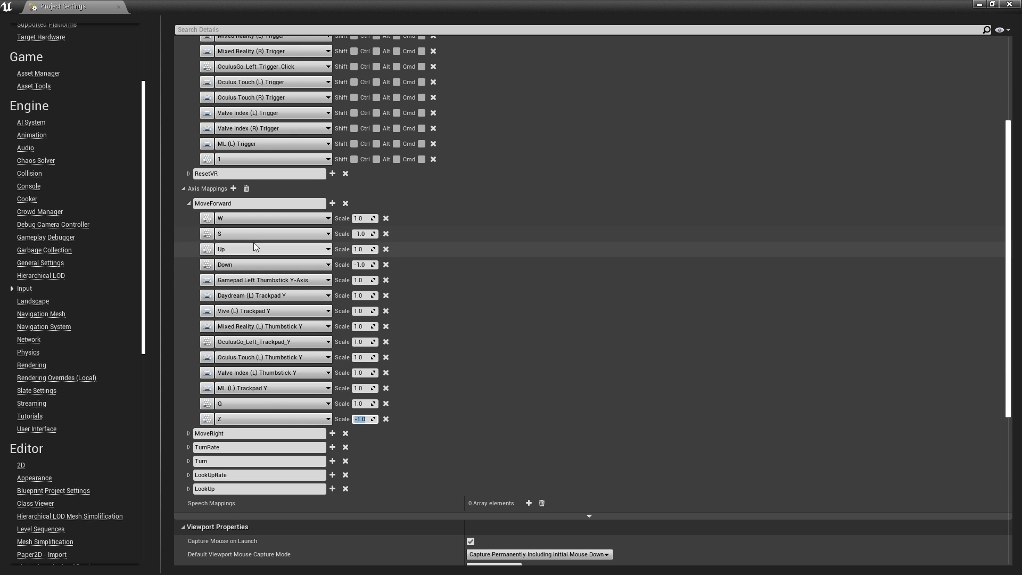
{"action": "left_click", "coordinate": [1010, 4]}
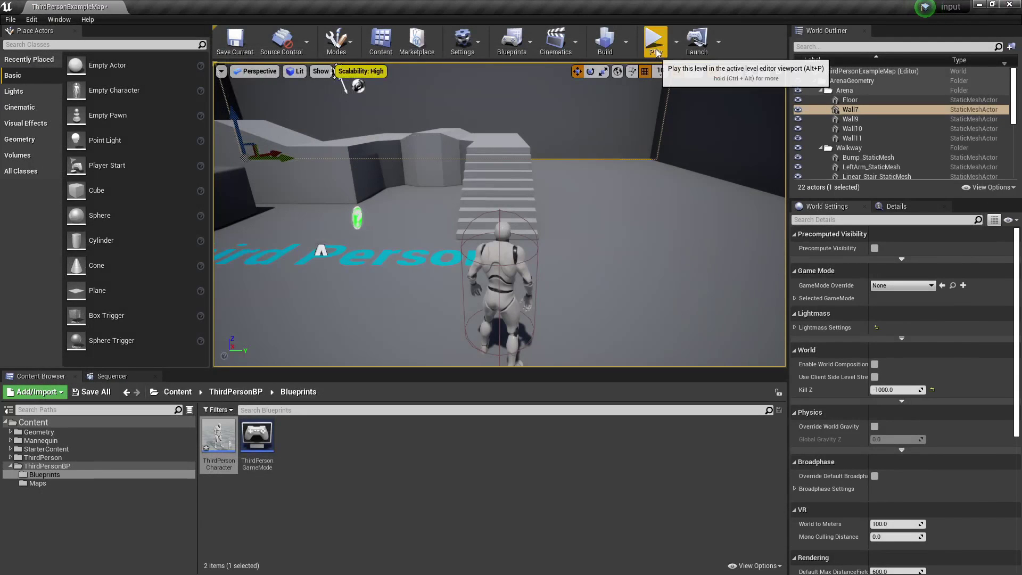
Step: Play the level, move the character forward and backward to try the MoveForward bindings, and end the play session
{"action": "key", "text": "alt+p"}
{"action": "key", "text": "w"}
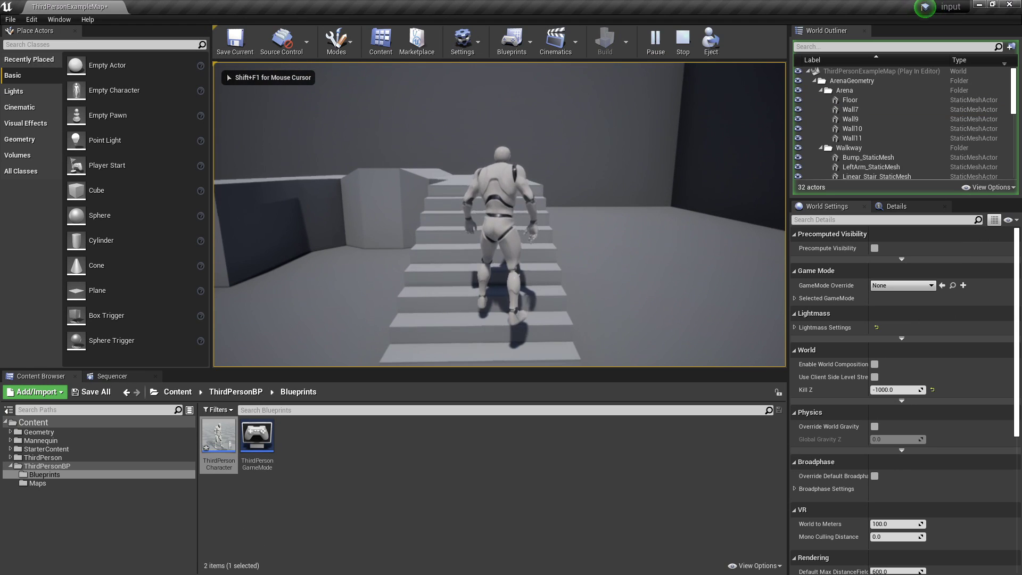
{"action": "key", "text": "s"}
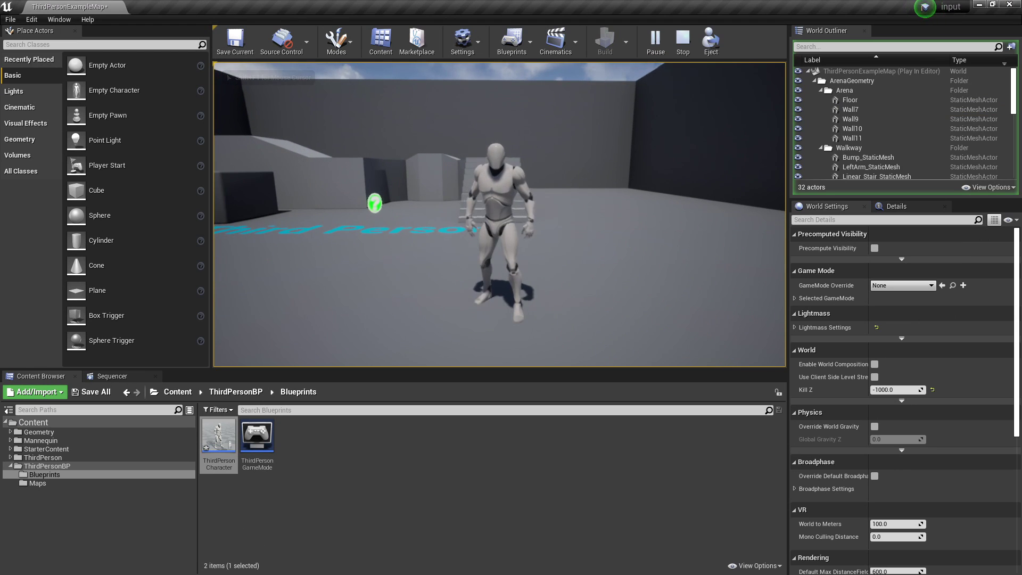
{"action": "key", "text": "Escape"}
Step: Open the ThirdPersonCharacter blueprint and examine the InputAxis MoveForward and InputAction Jump nodes in its event graph
{"action": "double_click", "coordinate": [219, 447]}
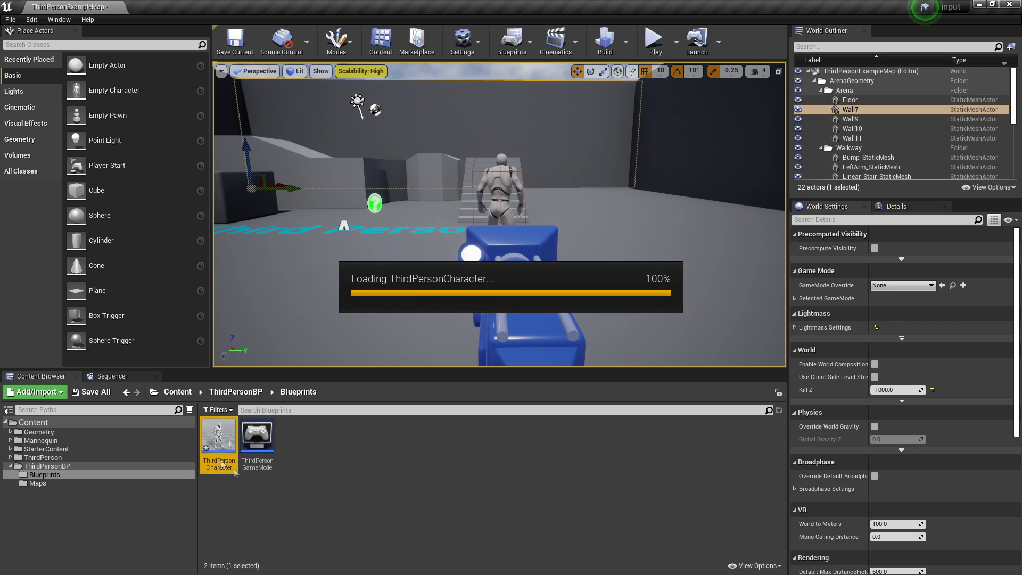
{"action": "scroll", "coordinate": [388, 192], "scroll_direction": "down", "scroll_amount": 3}
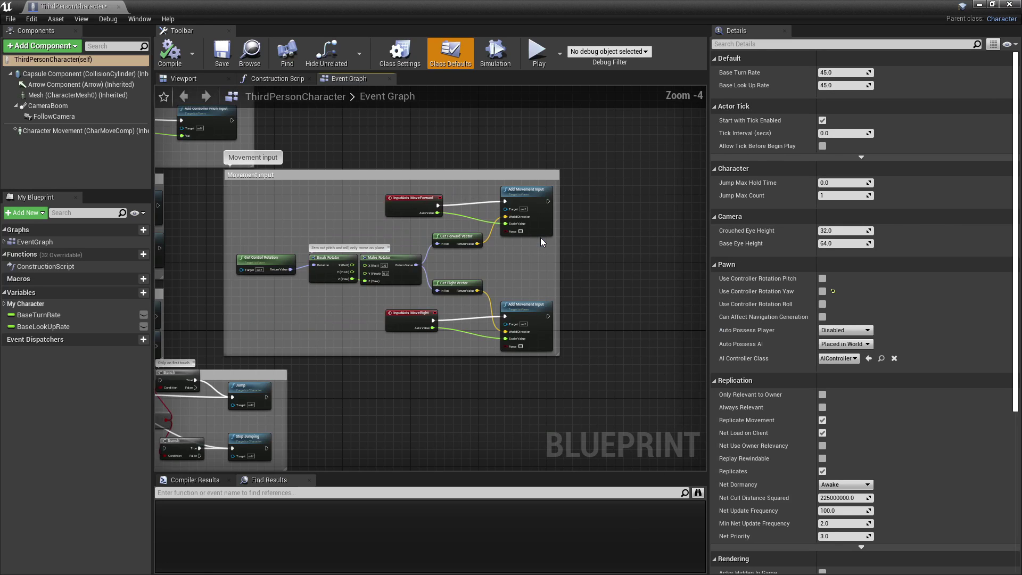
{"action": "scroll", "coordinate": [388, 192], "scroll_direction": "up", "scroll_amount": 3}
{"action": "scroll", "coordinate": [337, 212], "scroll_direction": "up", "scroll_amount": 1}
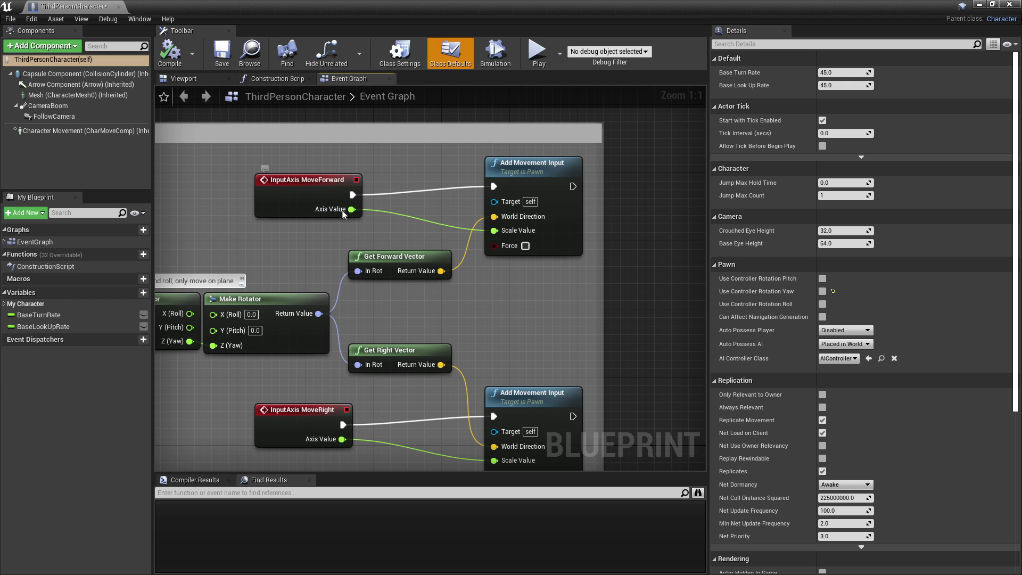
{"action": "scroll", "coordinate": [328, 184], "scroll_direction": "down", "scroll_amount": 1}
{"action": "scroll", "coordinate": [330, 178], "scroll_direction": "up", "scroll_amount": 1}
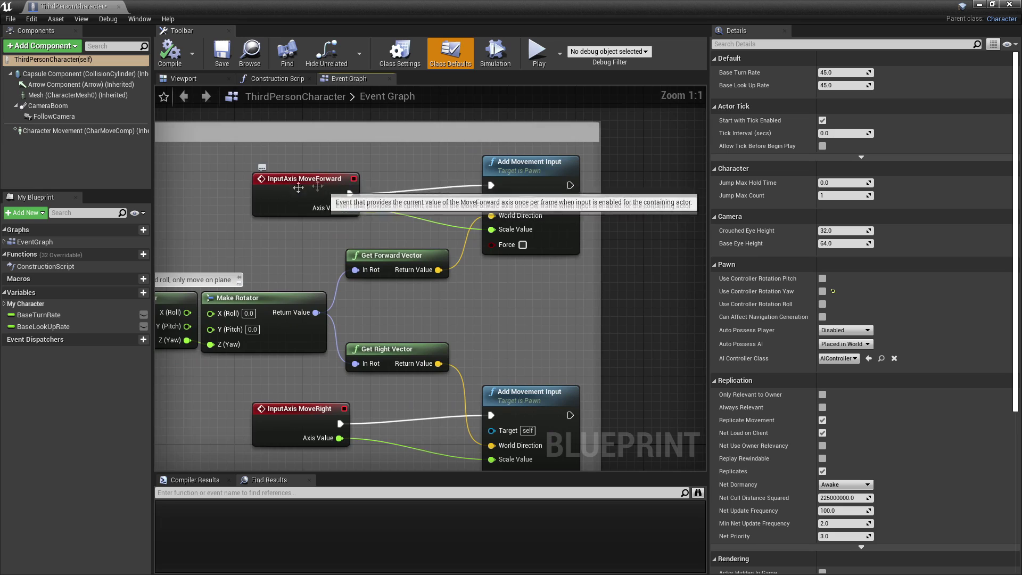
{"action": "scroll", "coordinate": [331, 178], "scroll_direction": "down", "scroll_amount": 4}
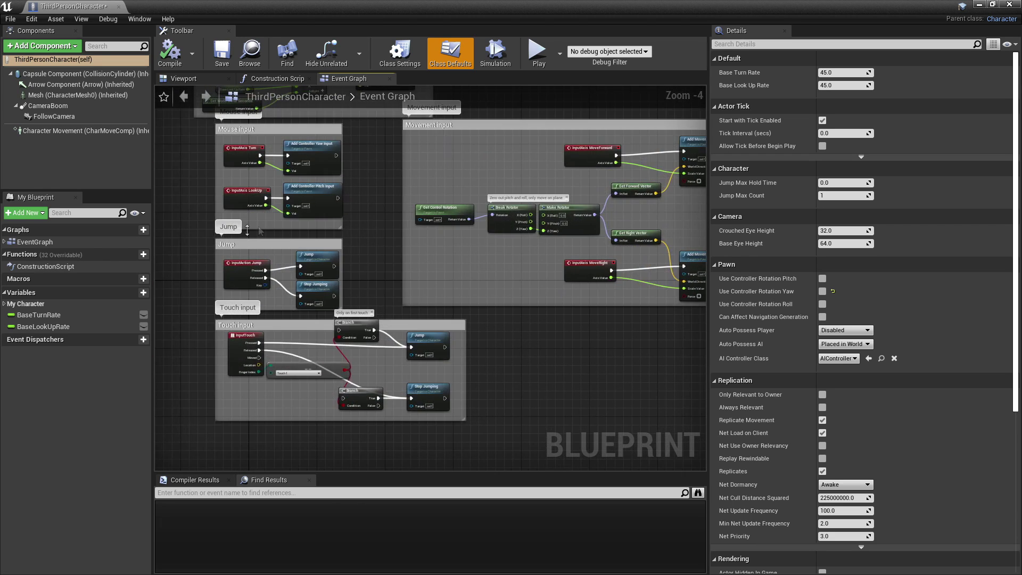
{"action": "scroll", "coordinate": [220, 277], "scroll_direction": "up", "scroll_amount": 4}
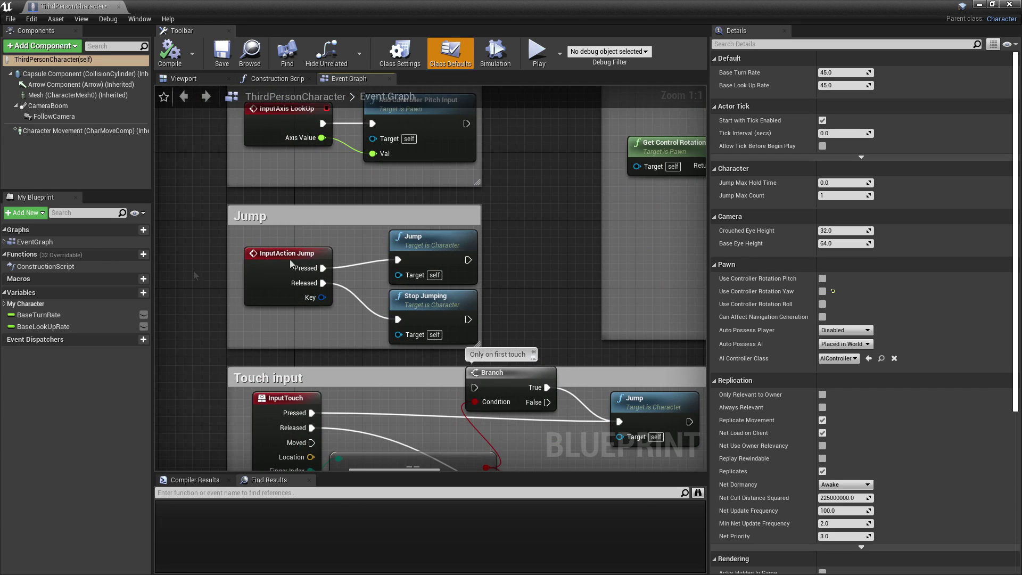
{"action": "scroll", "coordinate": [194, 275], "scroll_direction": "down", "scroll_amount": 4}
{"action": "scroll", "coordinate": [317, 272], "scroll_direction": "up", "scroll_amount": 4}
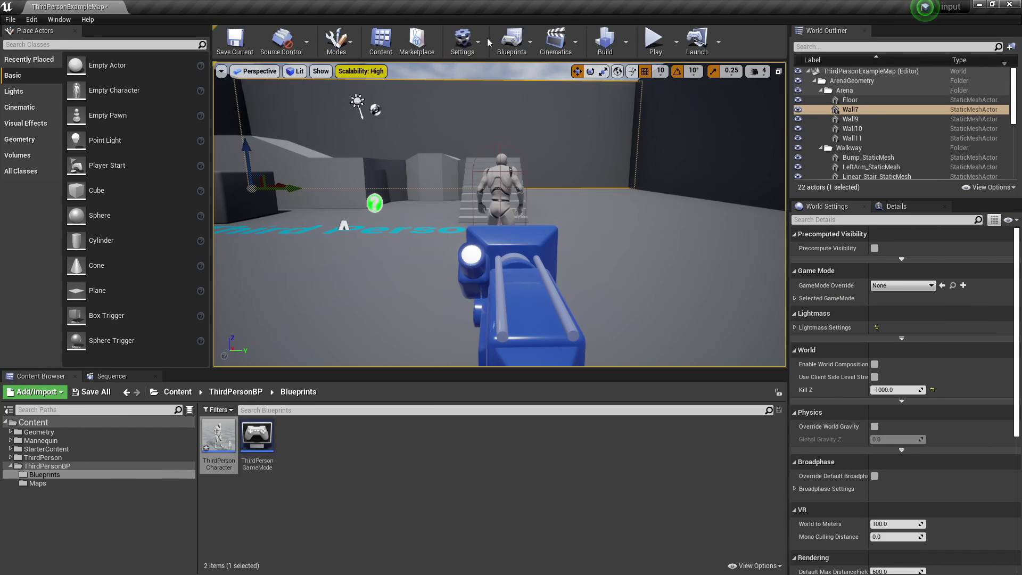
Step: Open the engine's Input page in Project Settings
{"action": "left_click", "coordinate": [476, 40]}
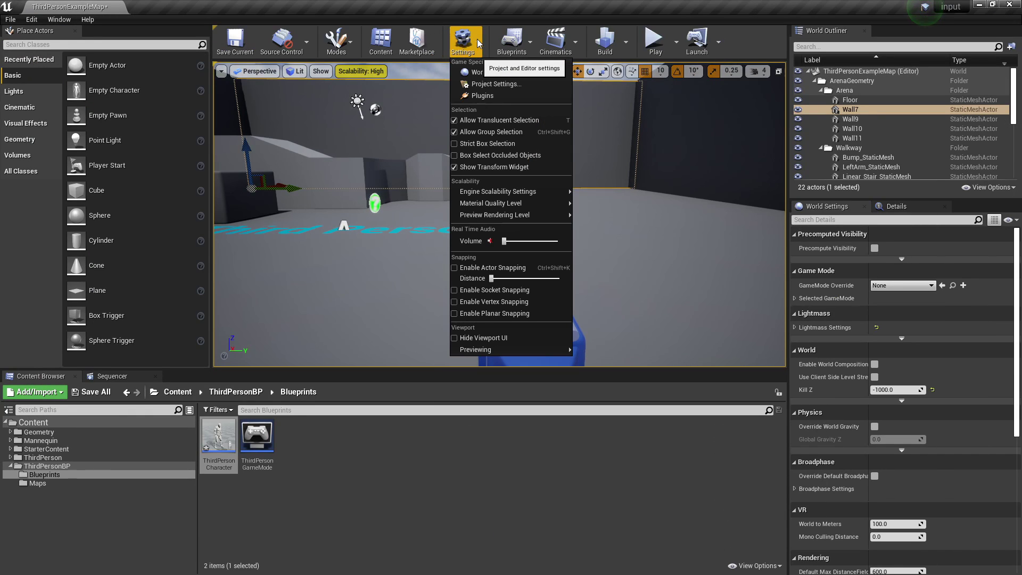
{"action": "left_click", "coordinate": [494, 79]}
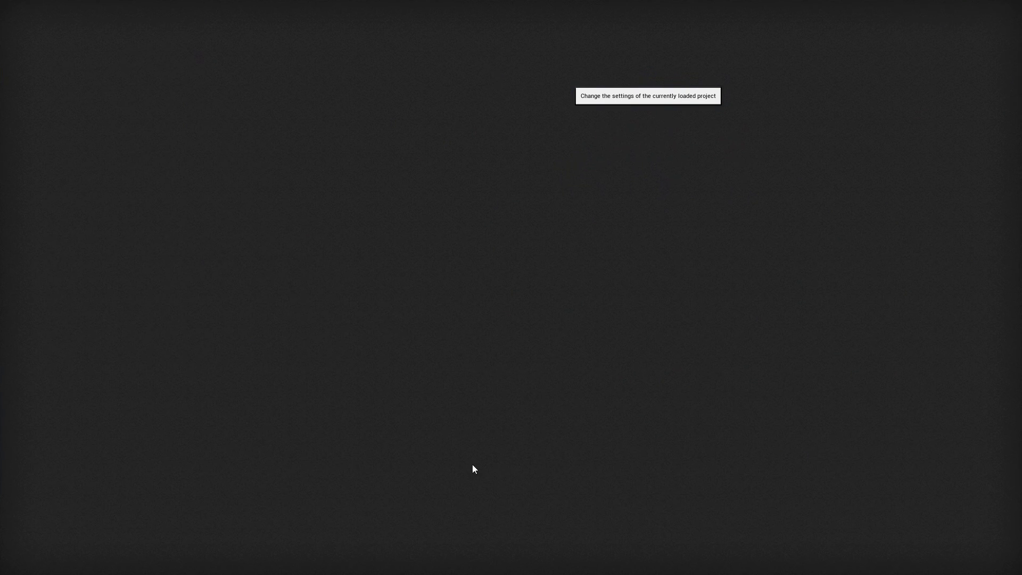
{"action": "scroll", "coordinate": [38, 334], "scroll_direction": "down", "scroll_amount": 2}
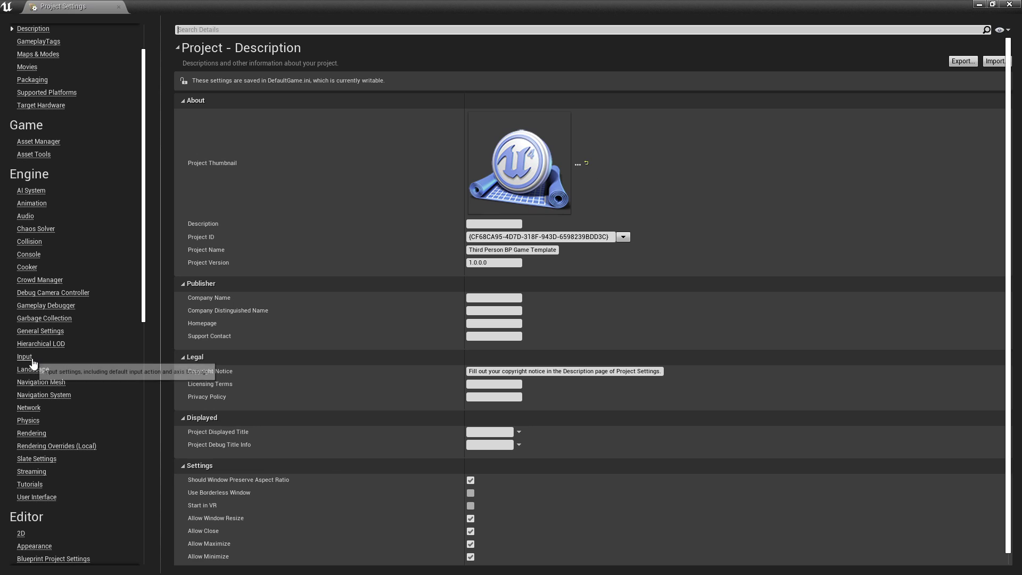
{"action": "left_click", "coordinate": [32, 360]}
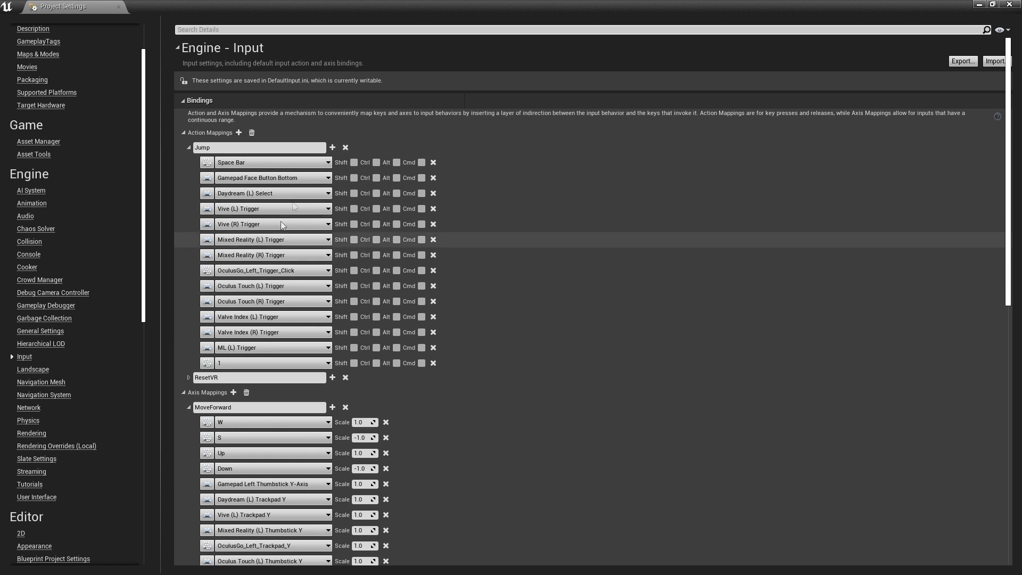
Step: Add a new action mapping and name it Printstringhello
{"action": "left_click", "coordinate": [239, 133]}
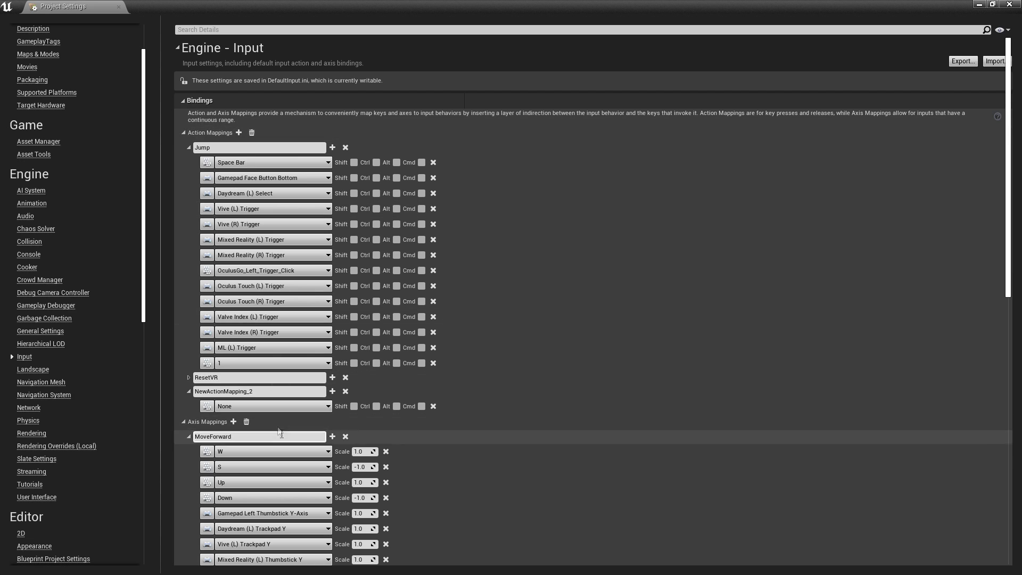
{"action": "left_click_drag", "start_coordinate": [269, 392], "coordinate": [136, 383]}
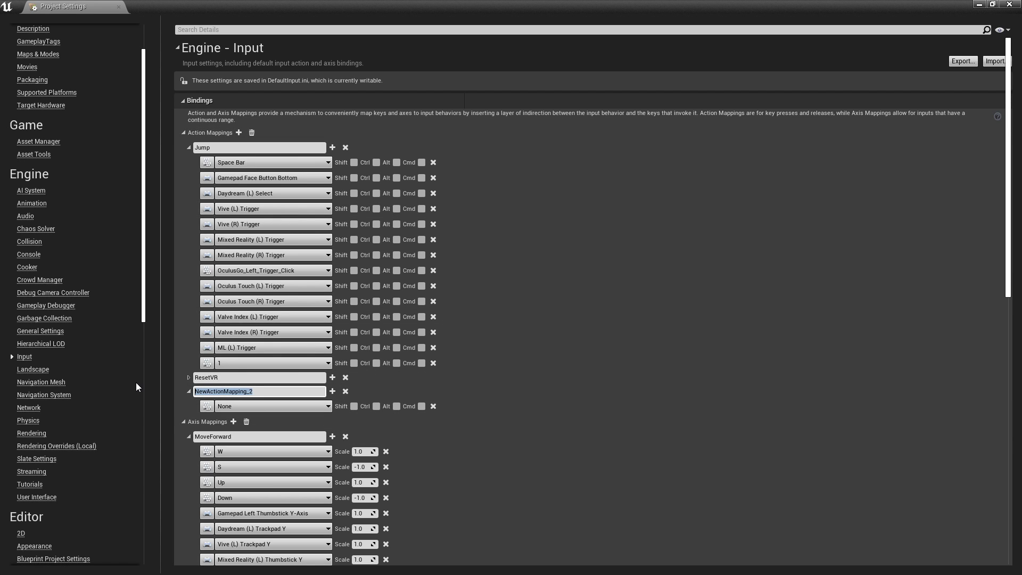
{"action": "key", "text": "BackSpace"}
{"action": "type", "text": "Printstringhello"}
{"action": "key", "text": "Return"}
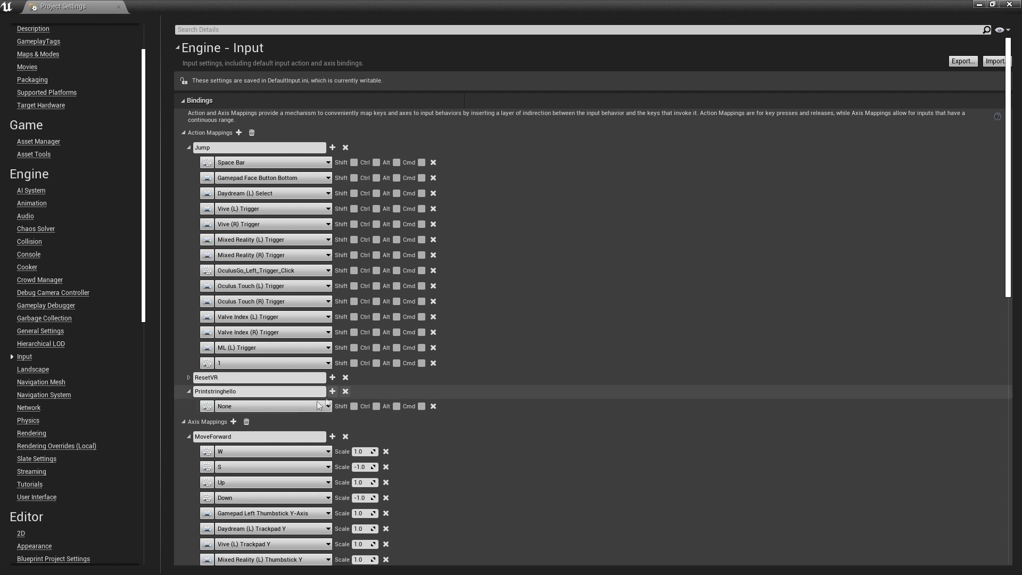
Step: Bind the keyboard 3 key to the Printstringhello action mapping and close Project Settings
{"action": "left_click", "coordinate": [298, 406]}
{"action": "type", "text": "3"}
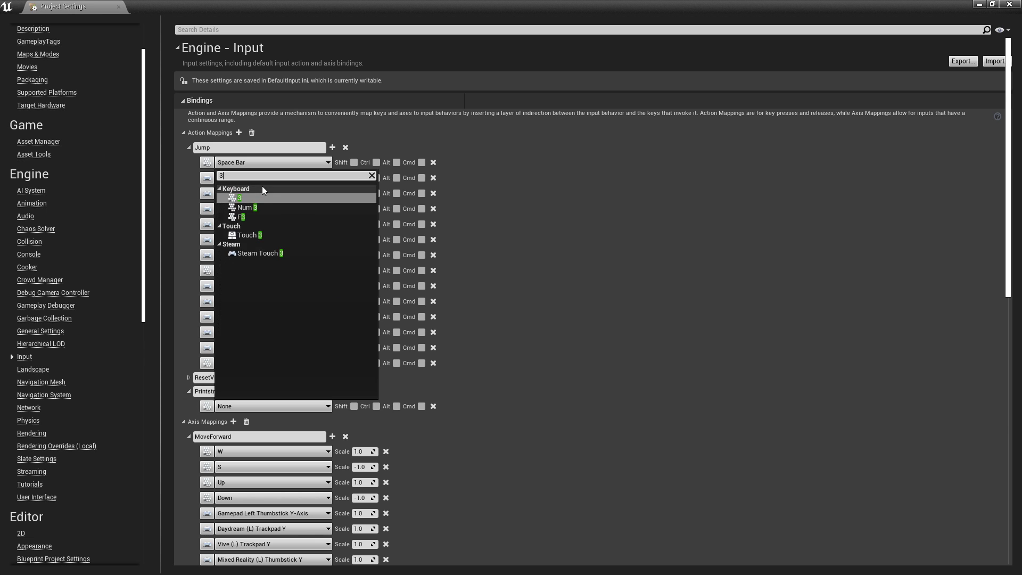
{"action": "left_click", "coordinate": [254, 196]}
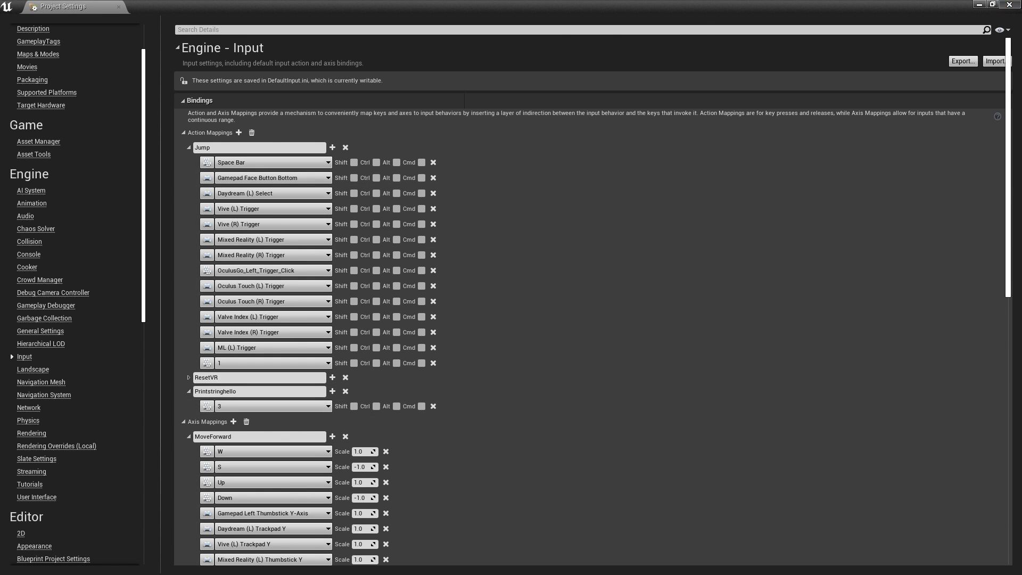
{"action": "left_click", "coordinate": [1009, 4]}
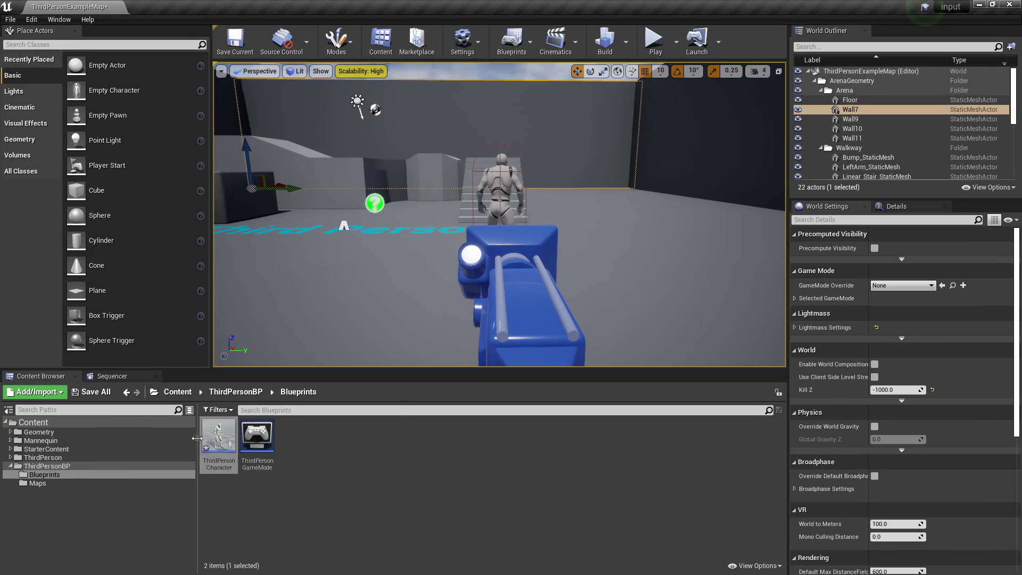
Step: Add the InputAction Printstringhello event to empty space in the ThirdPersonCharacter event graph, below the MoveRight nodes
{"action": "double_click", "coordinate": [219, 434]}
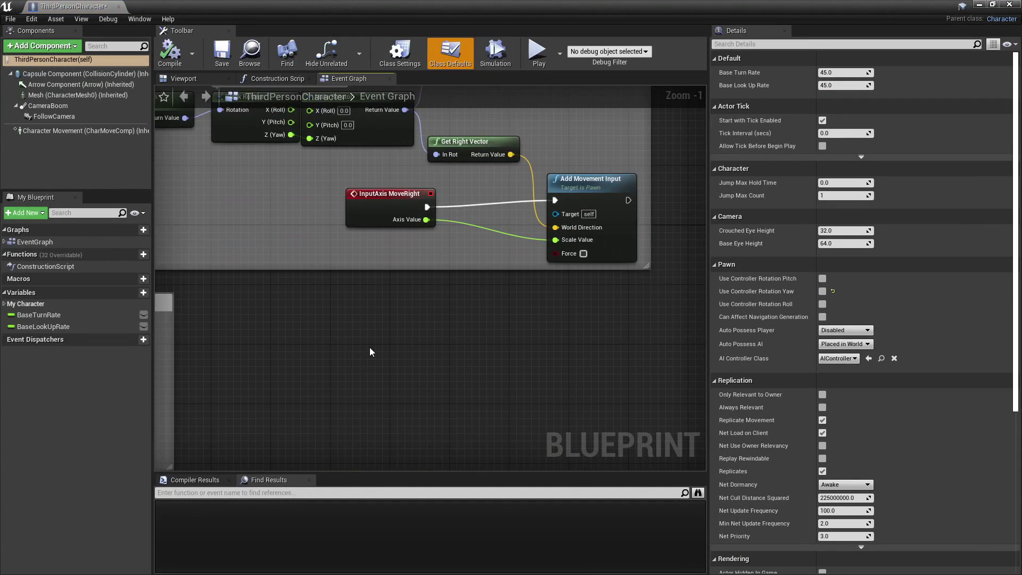
{"action": "right_click", "coordinate": [370, 348]}
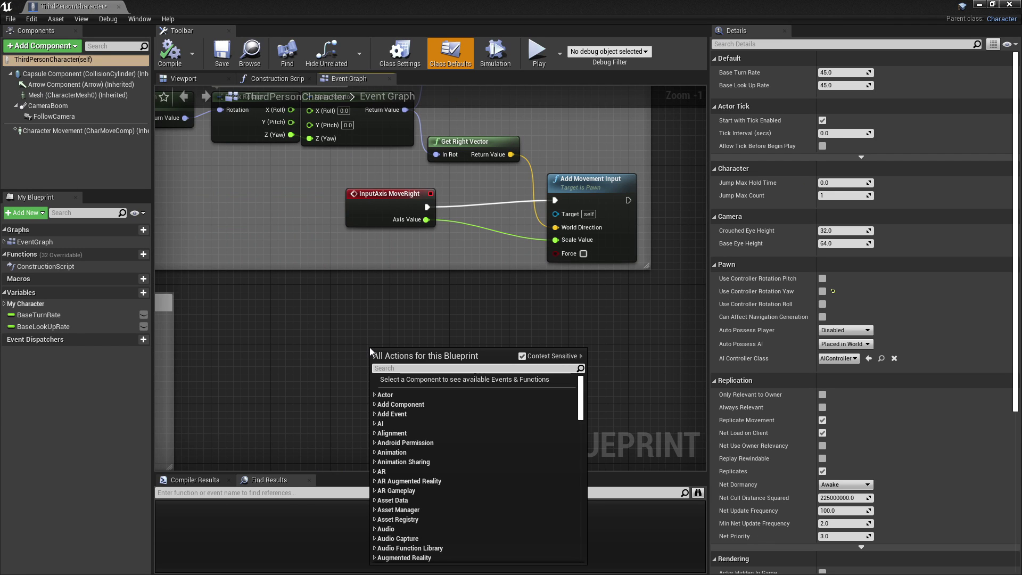
{"action": "type", "text": "putAction Printstring"}
{"action": "key", "text": "Return"}
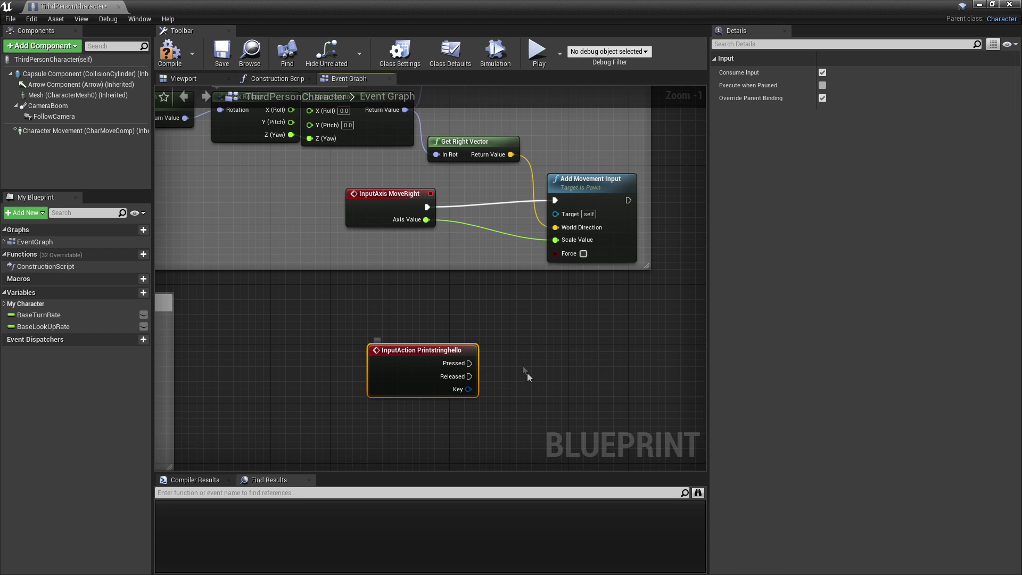
Step: Connect a new Print String node to the Pressed output of InputAction Printstringhello and compile the blueprint
{"action": "left_click_drag", "start_coordinate": [468, 363], "coordinate": [556, 321]}
{"action": "type", "text": "pri"}
{"action": "key", "text": "Return"}
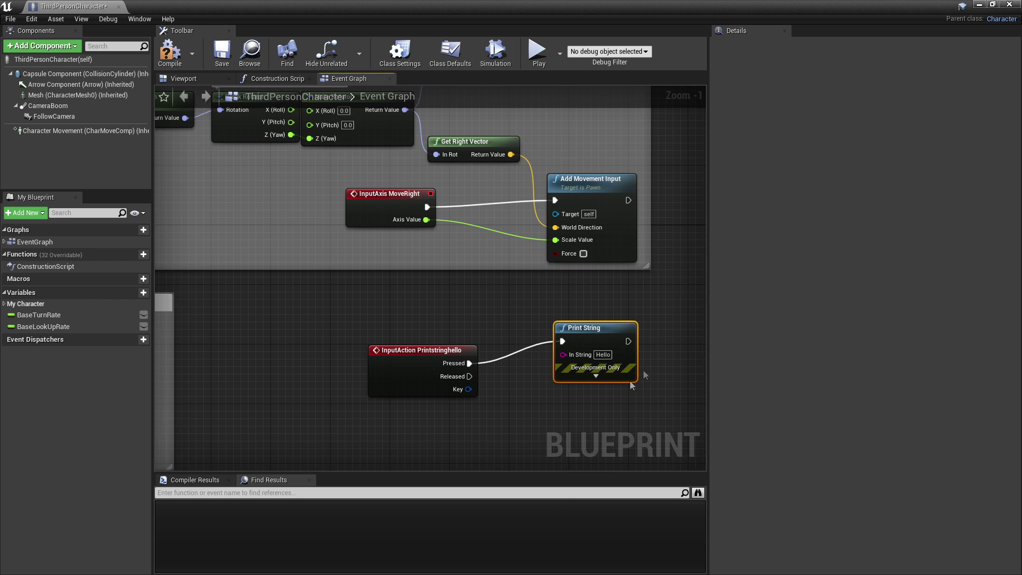
{"action": "left_click", "coordinate": [172, 62]}
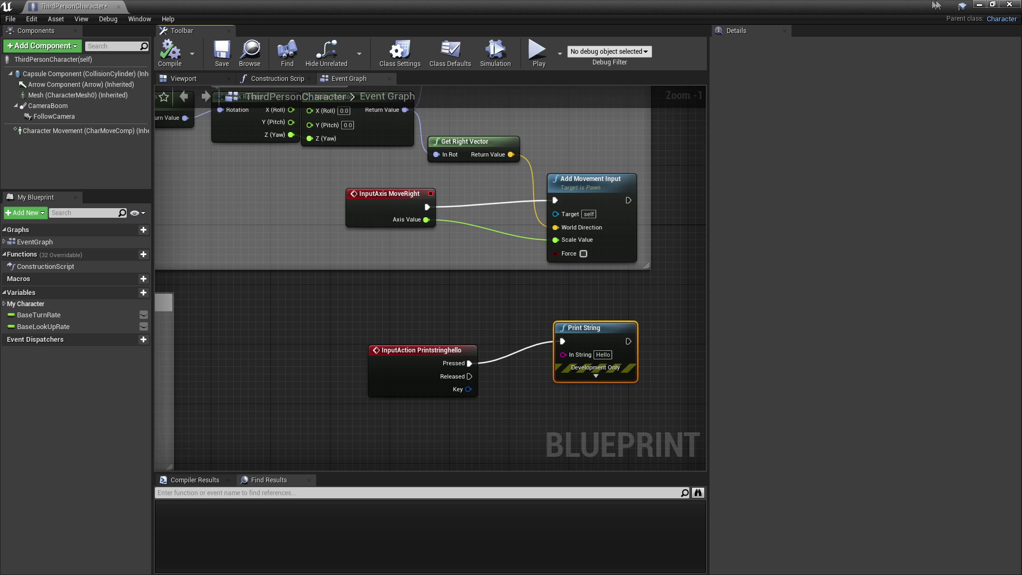
Step: Return to the level editor and play the level to test the Printstringhello action and move the character around
{"action": "left_click", "coordinate": [979, 5]}
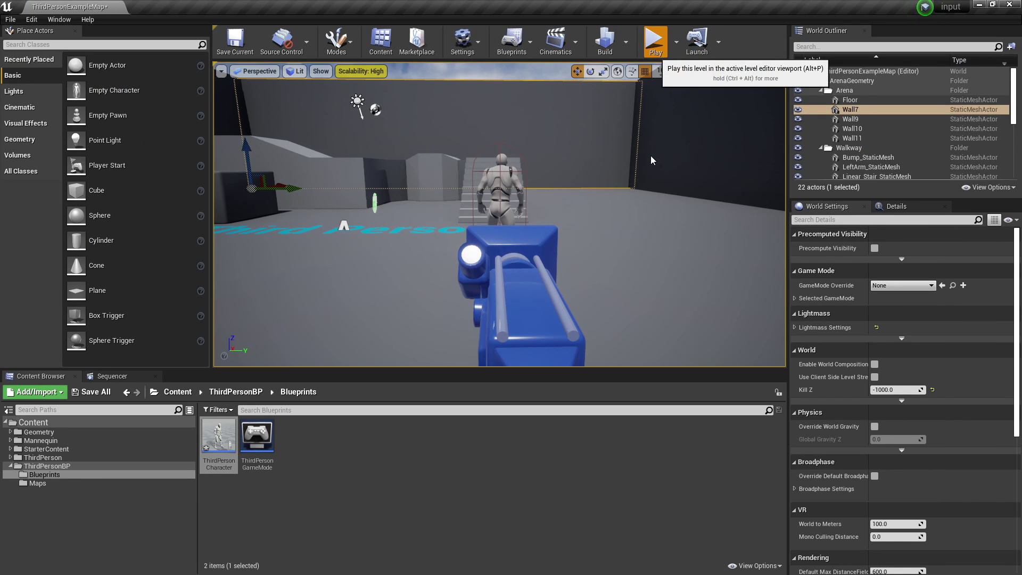
{"action": "key", "text": "alt+p"}
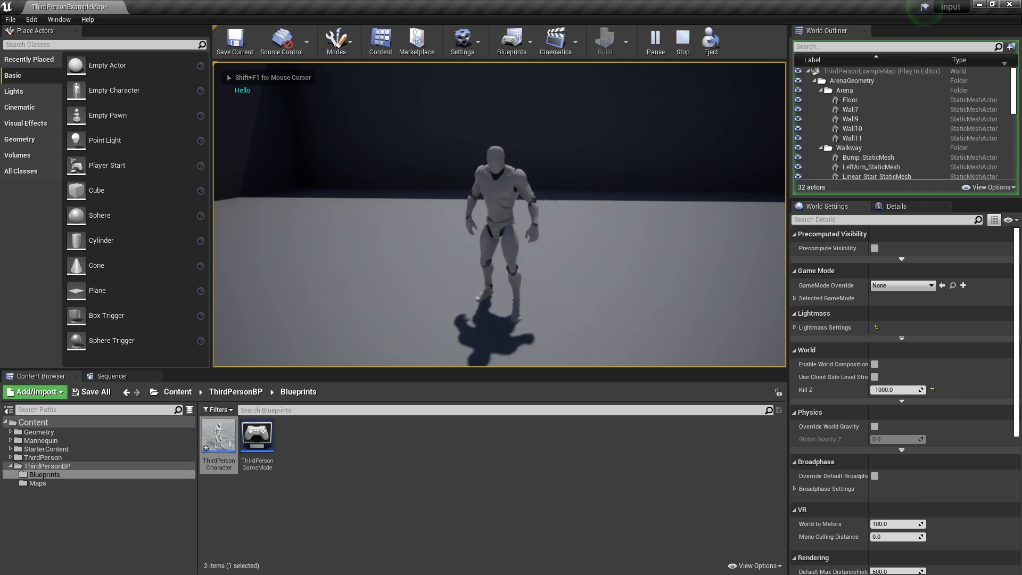
{"action": "key", "text": "w"}
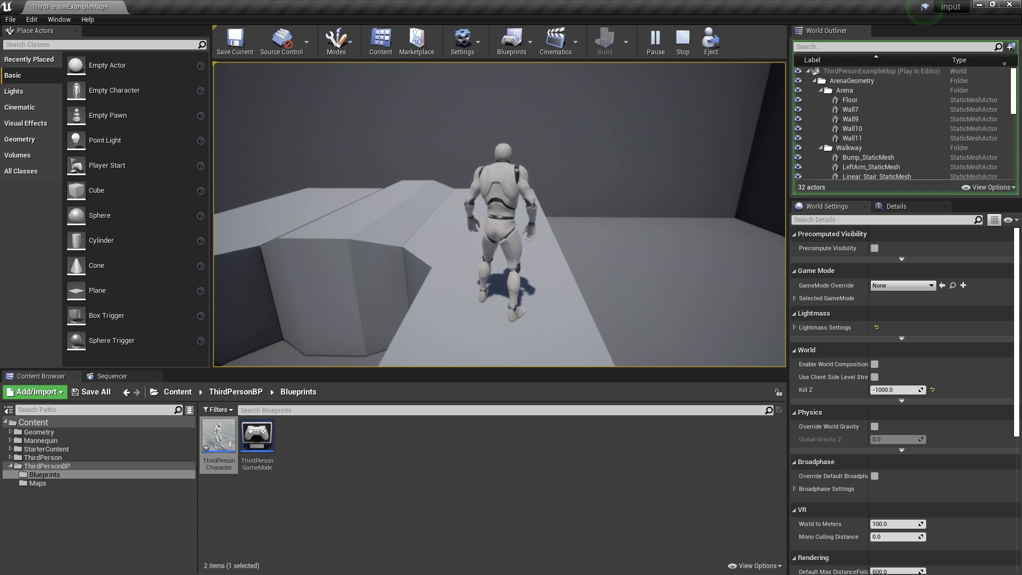
{"action": "key", "text": "a"}
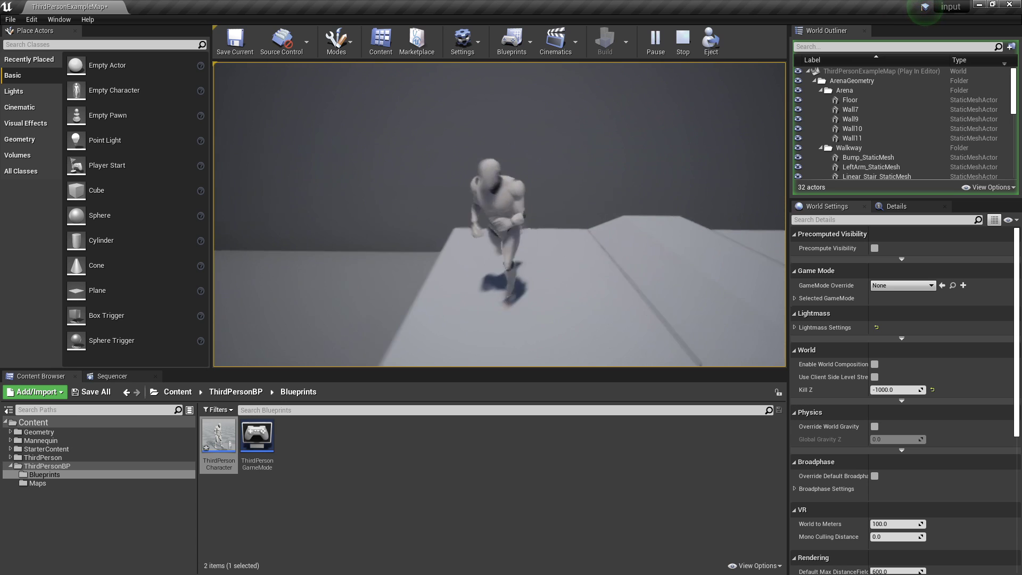